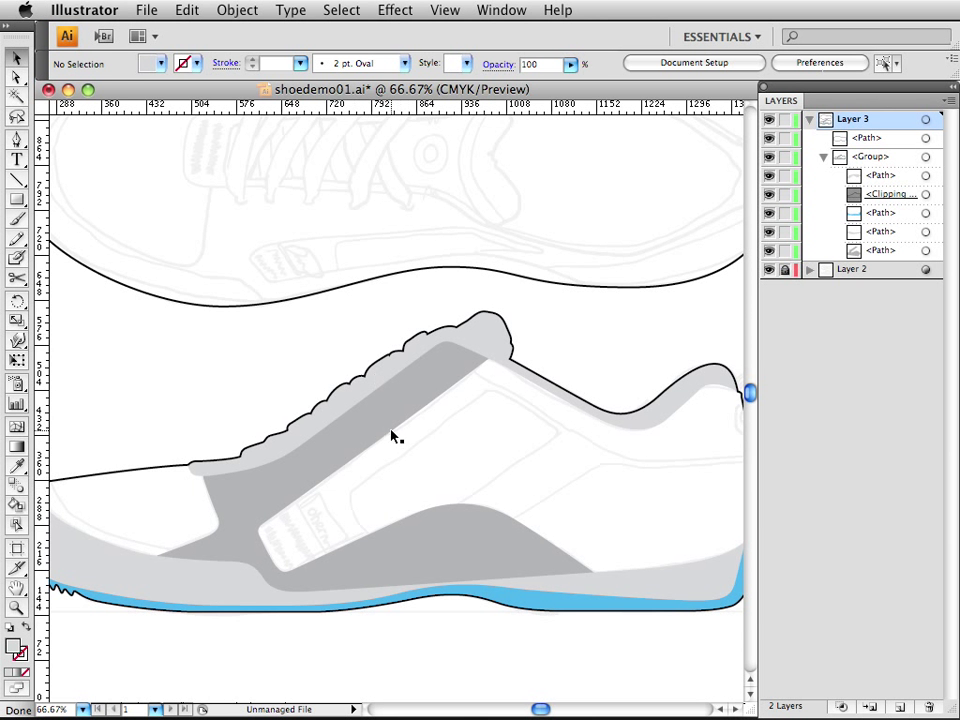
- Check Layer 2's sketch by hiding and showing it, and move that layer above Layer 3
left_click_drag(392, 436, 443, 491)
left_click(409, 451, "alt+super")
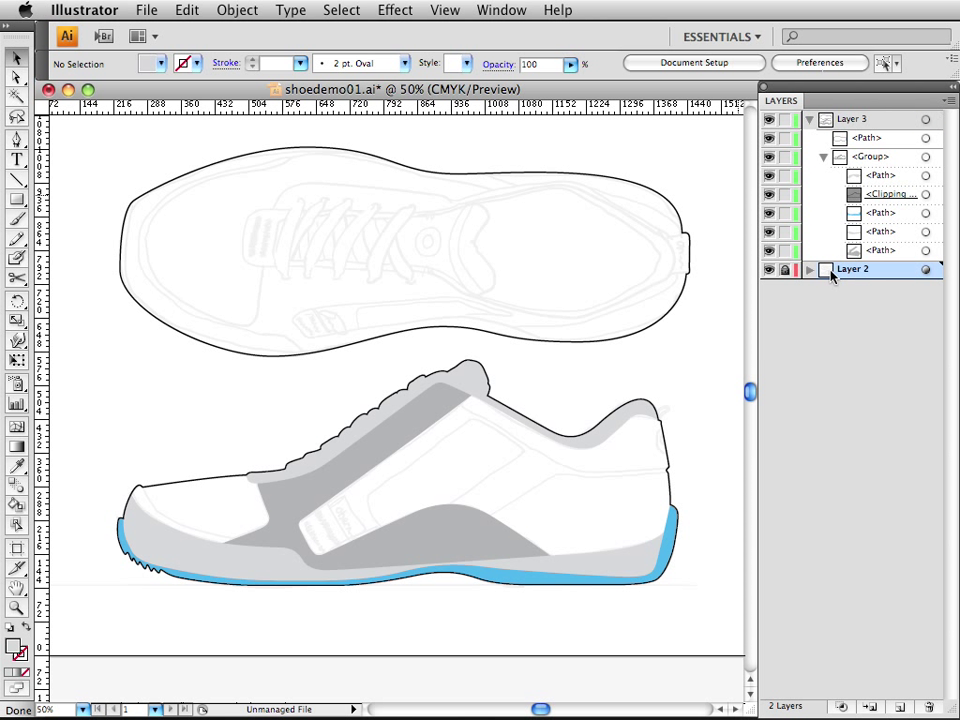
left_click(770, 270)
left_click(770, 270)
left_click_drag(845, 266, 852, 117)
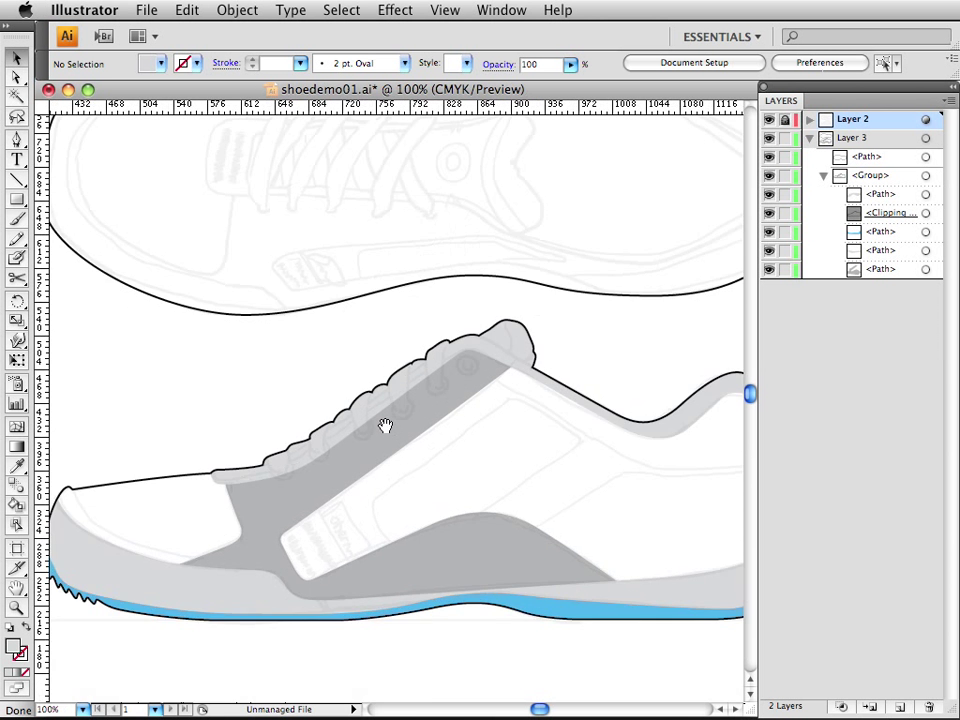
- Enter isolation mode for the clipping group of the side-view shoe, leaving nothing selected
left_click(388, 428)
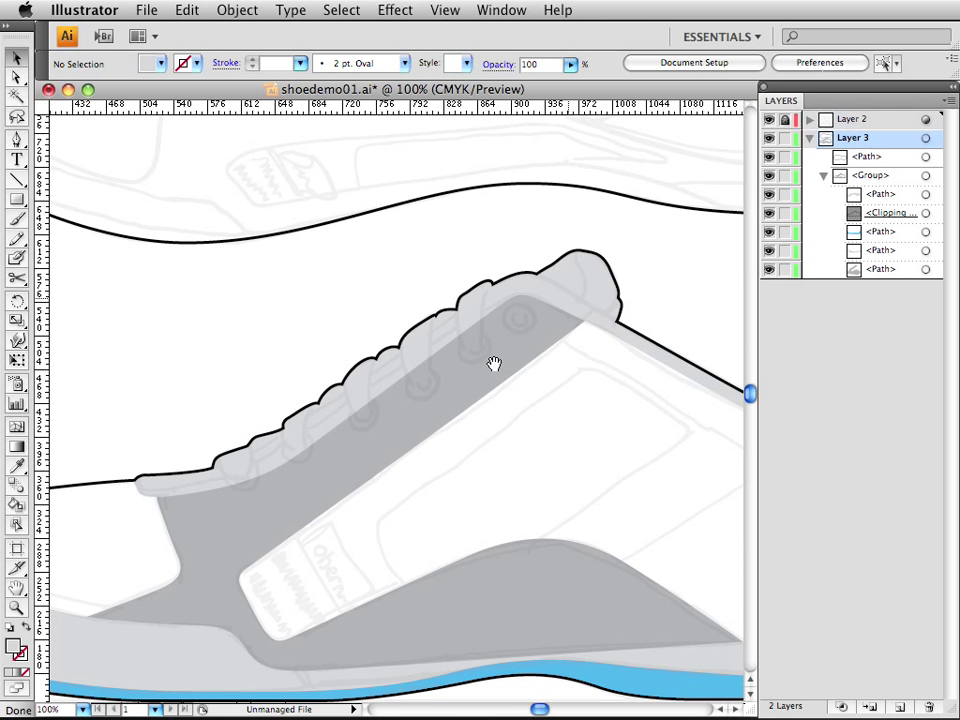
scroll(553, 326, "left", 10)
scroll(553, 326, "down", 6)
left_click(512, 302)
scroll(538, 311, "up", 5)
scroll(538, 311, "right", 4)
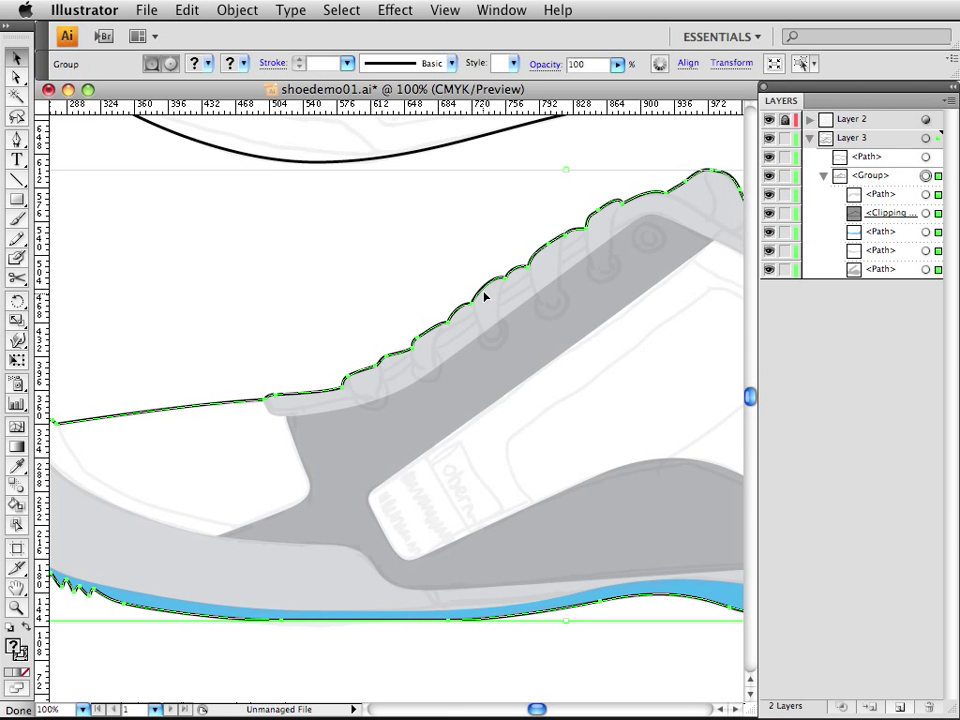
scroll(489, 304, "down", 3)
scroll(489, 304, "right", 4)
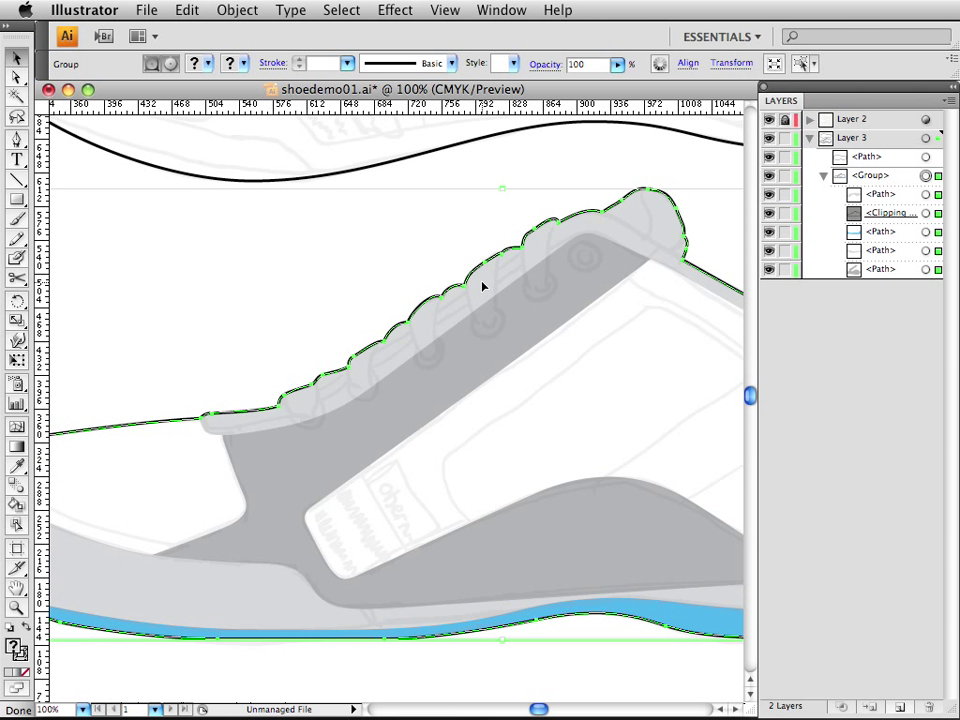
double_click(484, 288)
left_click(465, 289)
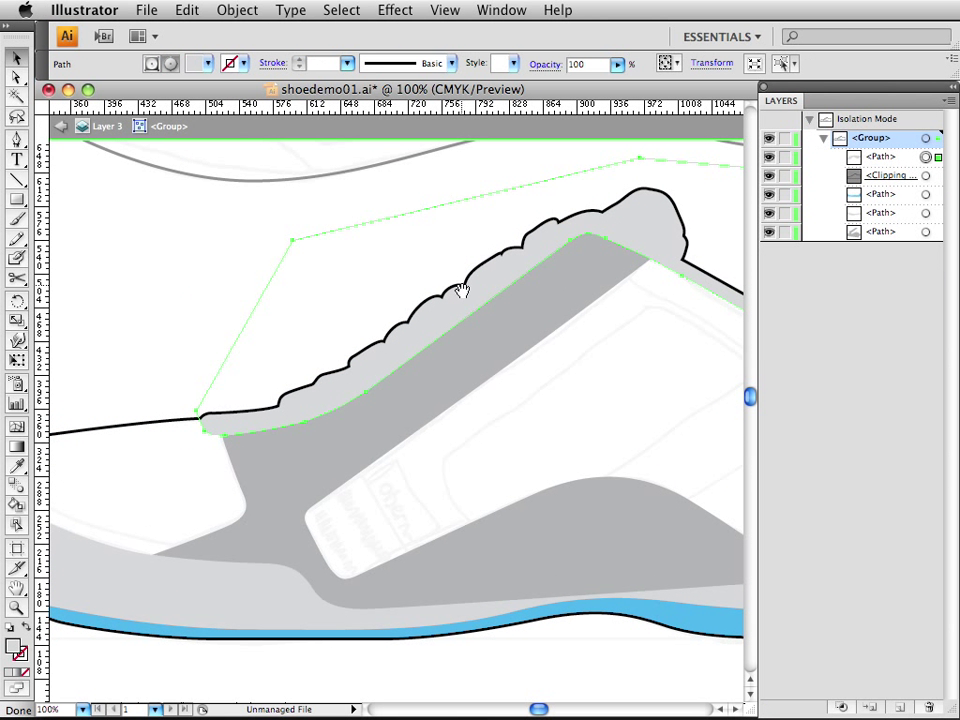
left_click(193, 325)
- Draw a closed lower heel panel with the Pen tool, tracing the sketched seam and extending past the heel and sole outline
left_click_drag(403, 431, 157, 502)
mouse_move(671, 358)
left_mouse_down()
mouse_move(506, 255)
mouse_move(430, 233)
mouse_move(396, 260)
left_mouse_up()
left_click(15, 145)
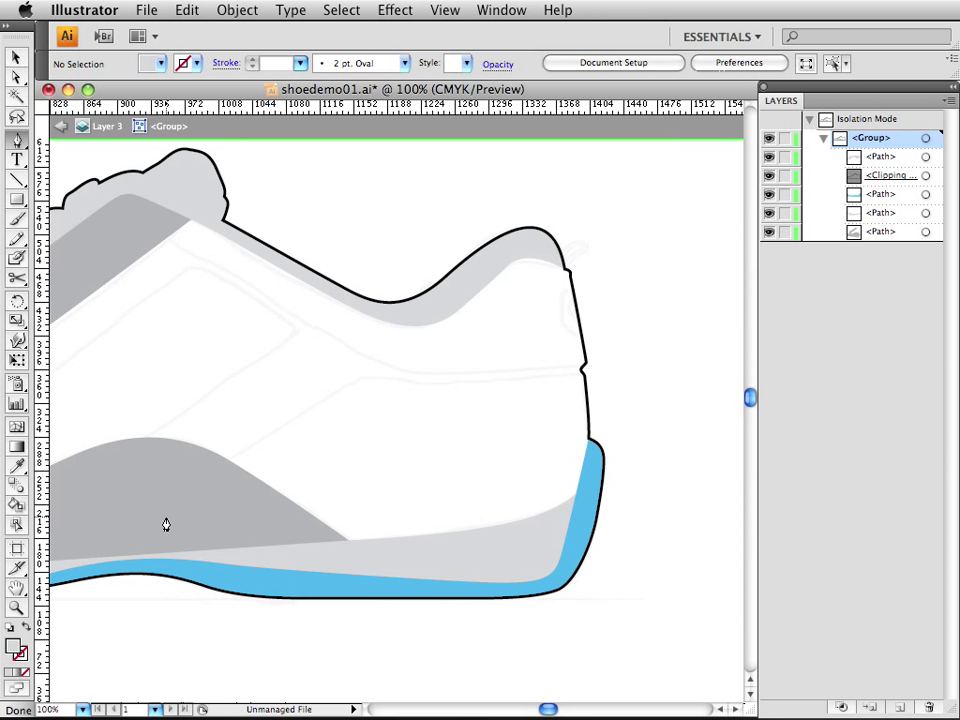
left_click(193, 478)
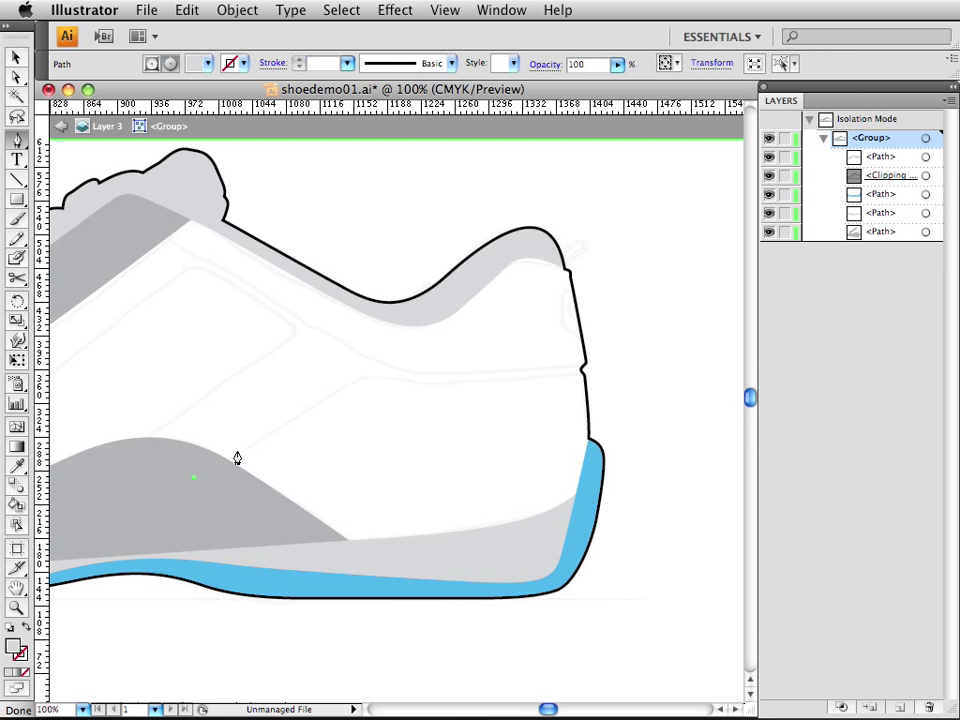
left_click_drag(355, 383, 466, 383)
left_click(587, 370)
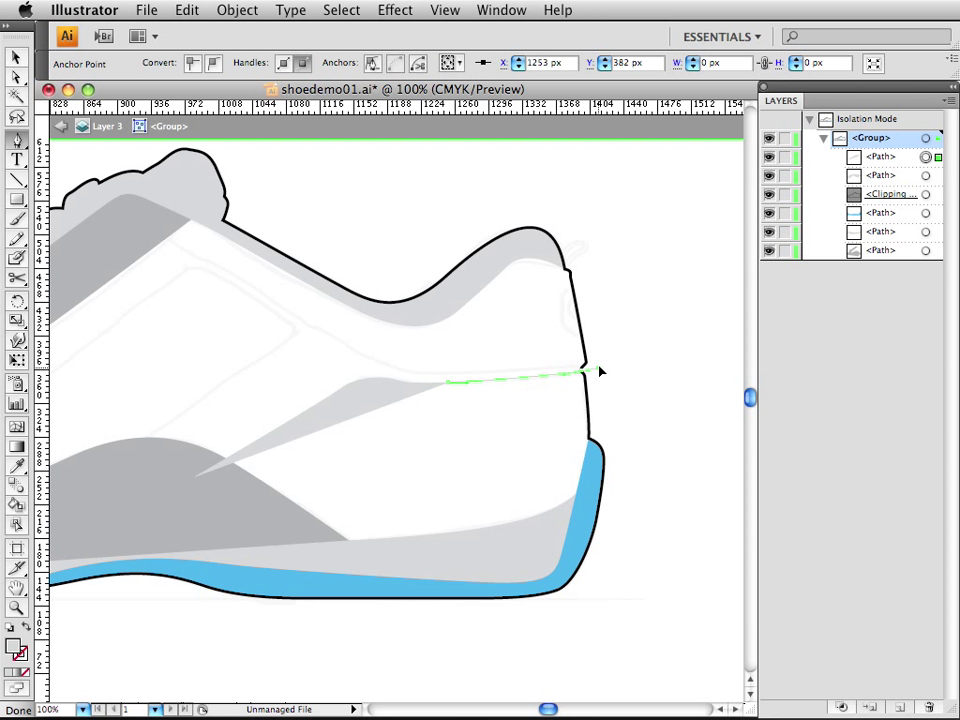
left_click(633, 352)
left_click(675, 506)
left_click(588, 642)
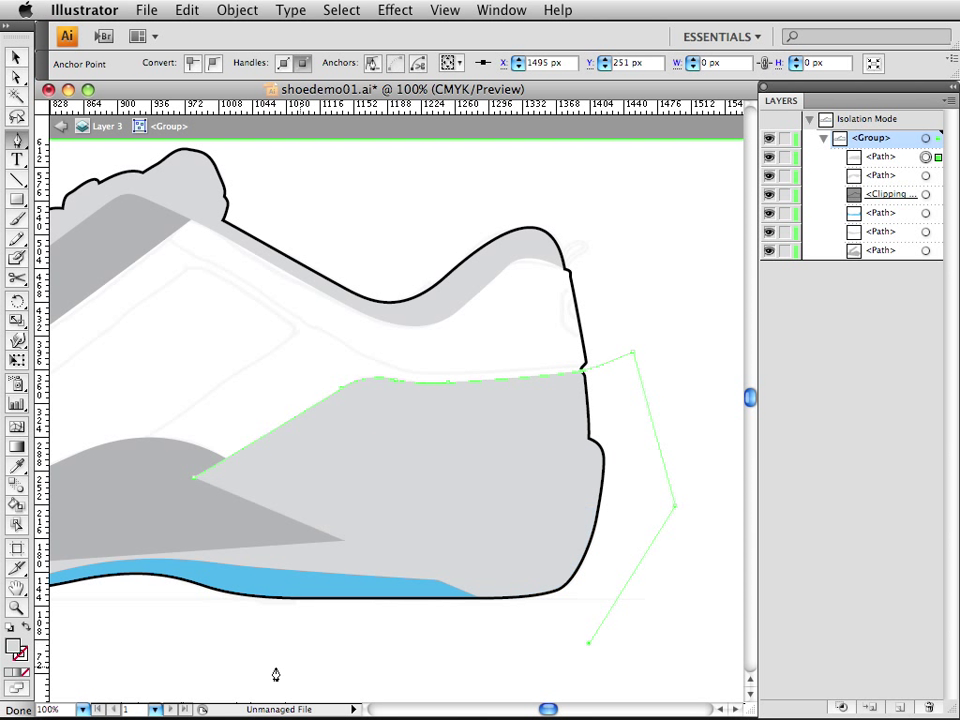
left_click(225, 664)
left_click(193, 483)
- Give the lower heel panel a lighter grey fill and send it behind the group's other shapes
key("v")
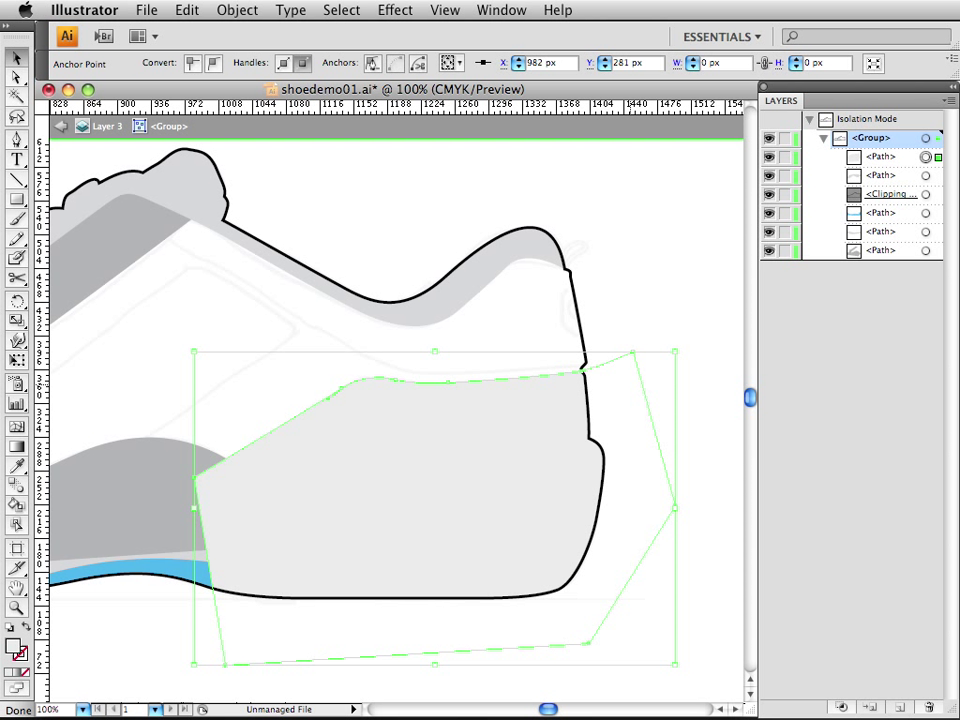
key("super+shift+bracketleft")
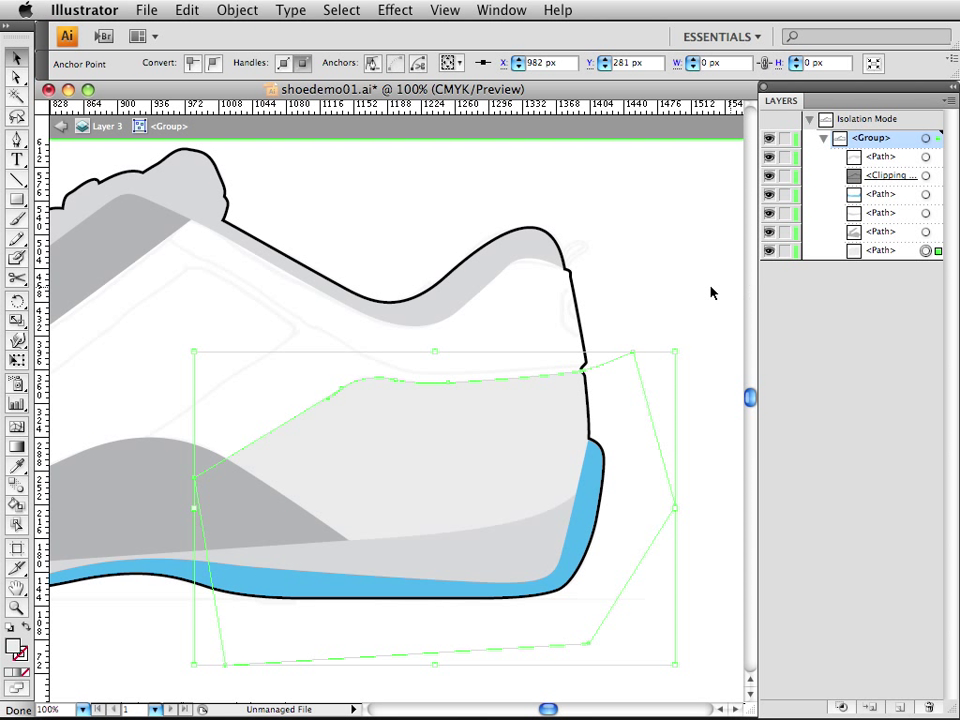
left_click(669, 290)
- Draw a closed upper heel and collar panel with the Pen tool, tracing the sketched seam and extending outside the shoe outline
left_click_drag(241, 469, 516, 506)
key("super+minus")
left_click(531, 489, "super")
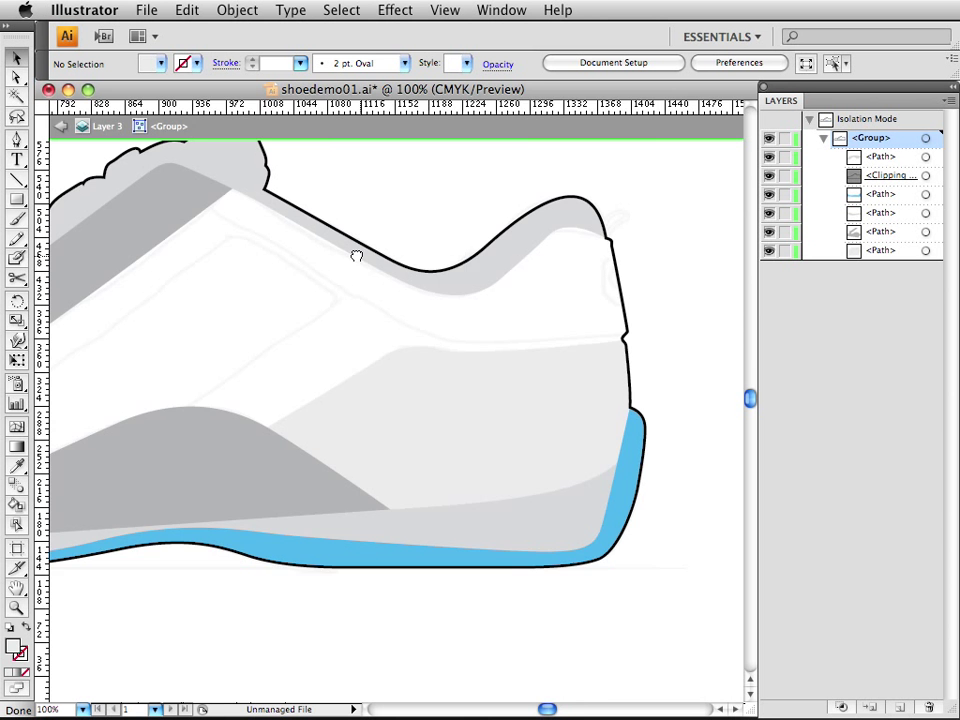
left_click_drag(356, 255, 308, 277)
left_click(408, 402, "super")
left_click(287, 268, "alt+super")
key("p")
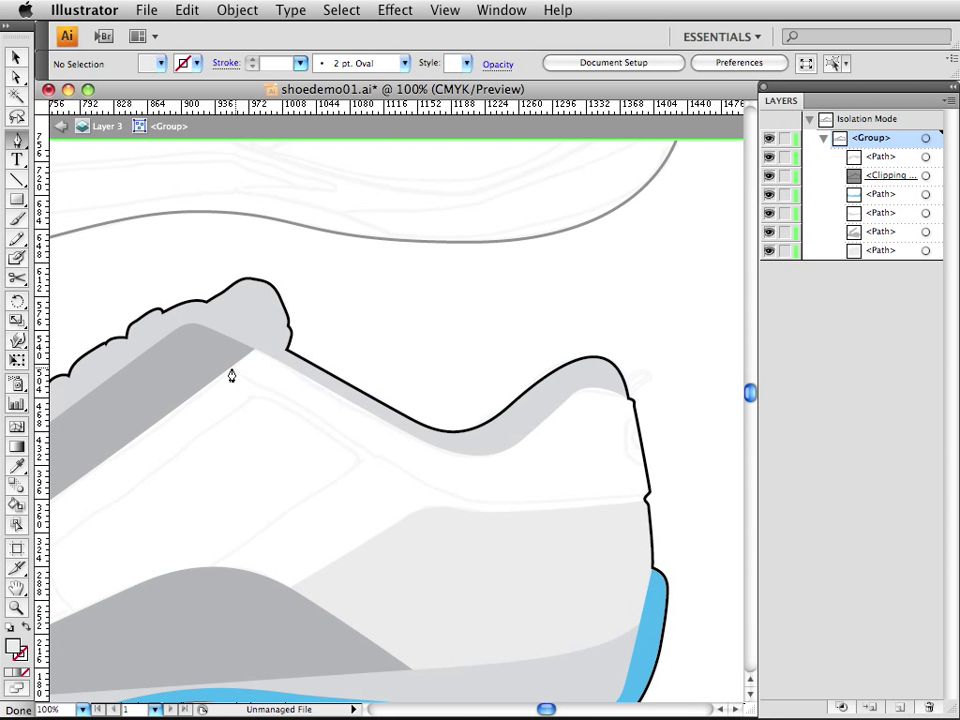
left_click(224, 361)
left_click_drag(224, 361, 247, 376)
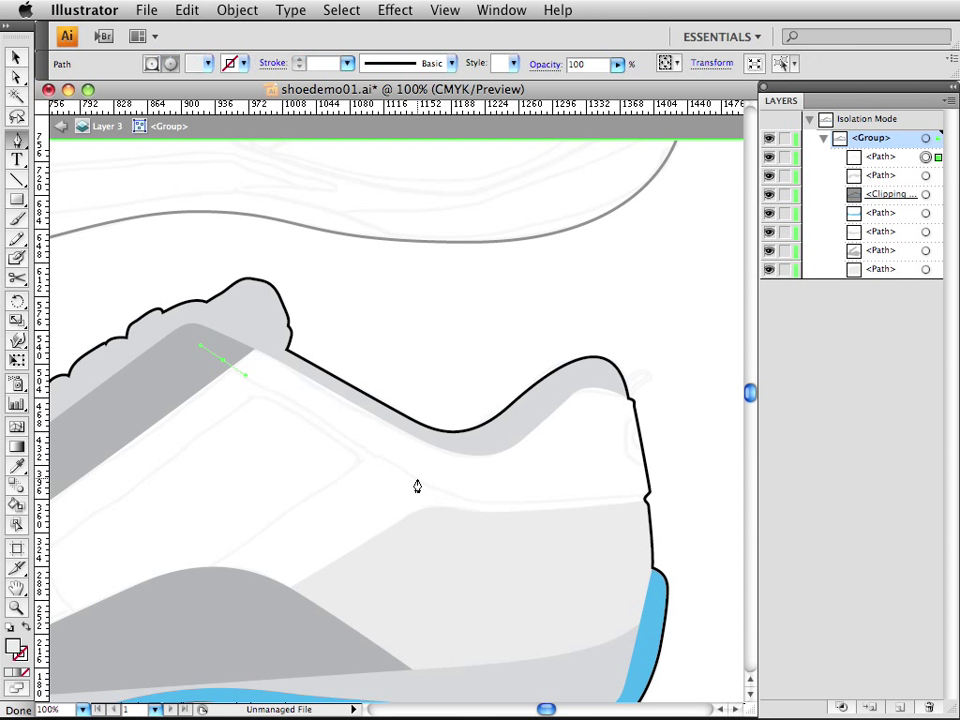
left_click_drag(417, 479, 577, 501)
left_click(657, 494)
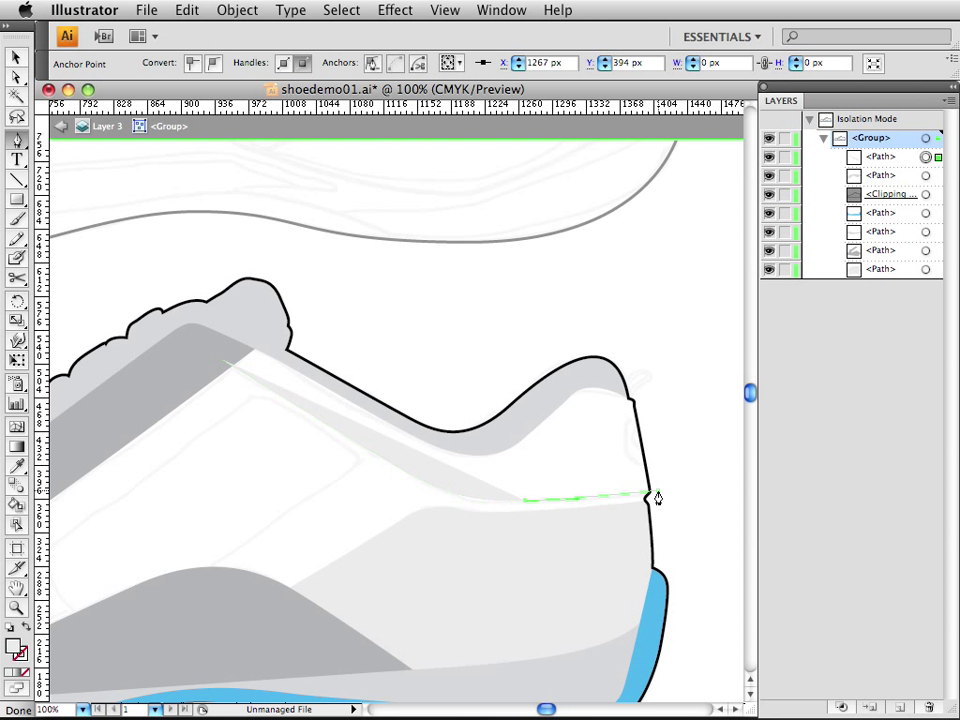
left_click(674, 364)
left_click(500, 293)
left_click(227, 316)
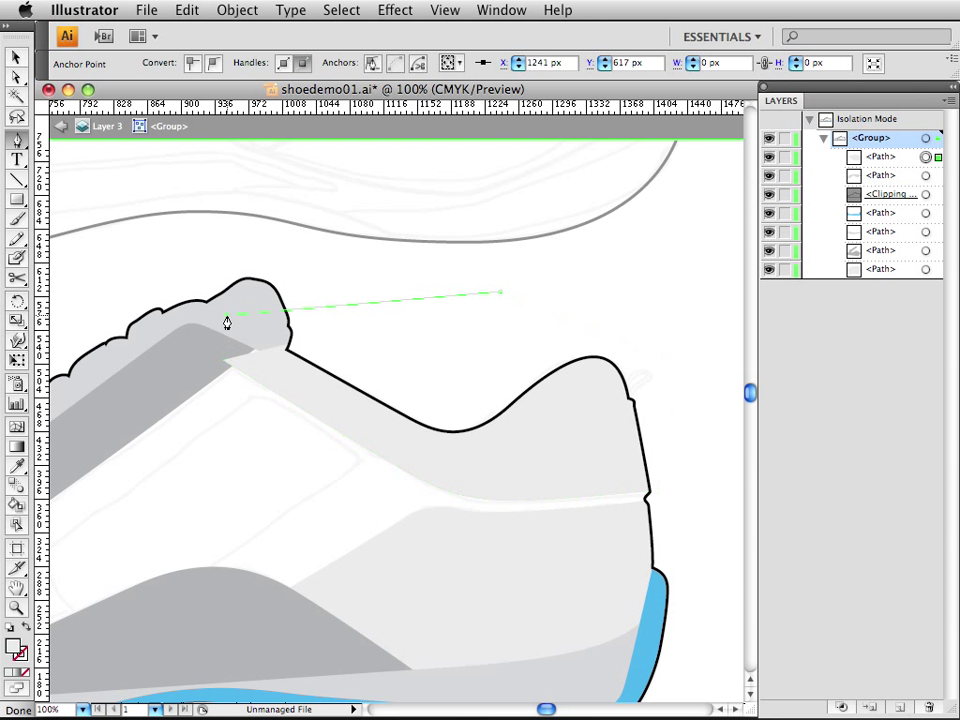
left_click(225, 364)
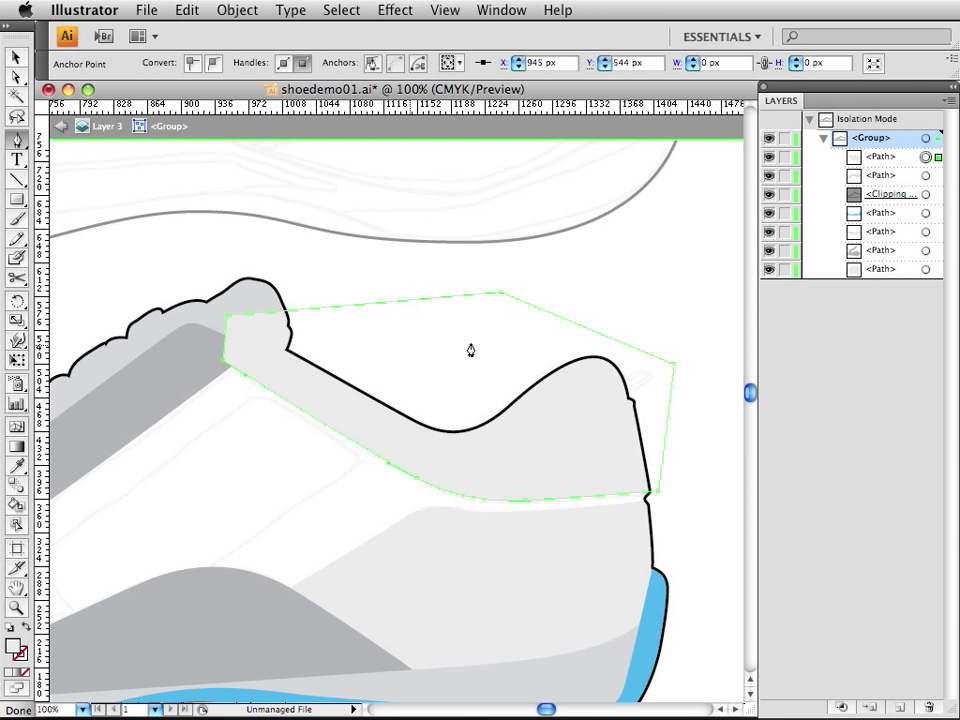
- Send the upper heel and collar panel to the back of the group and deselect it
key("v")
key("ctrl+shift+bracketleft")
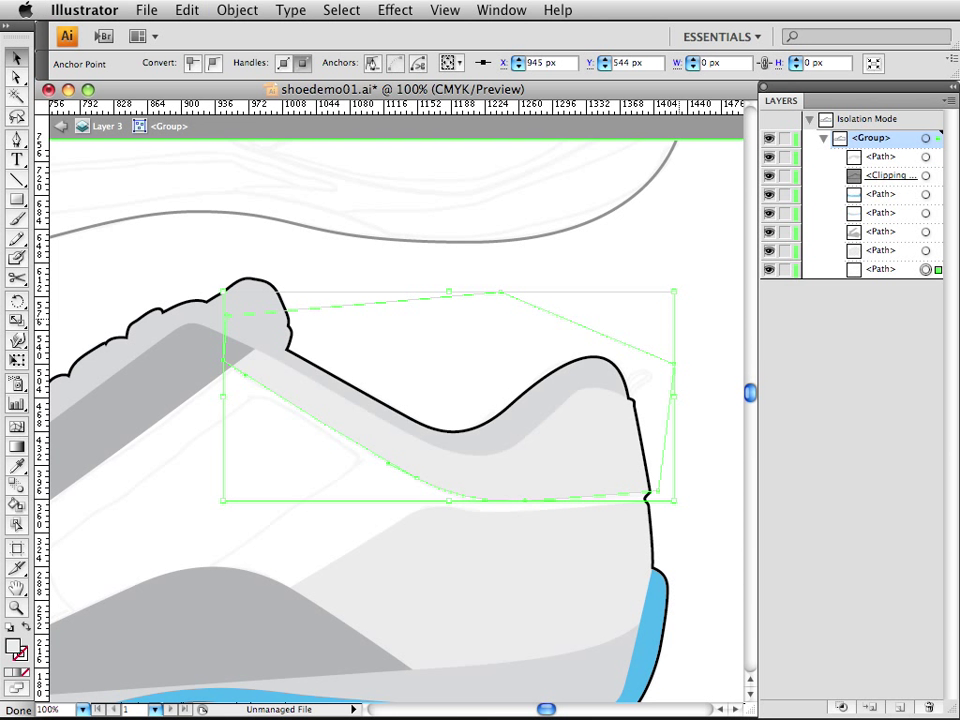
left_click(611, 250)
- Examine the colour shapes in the clipping group by selecting individual paths on the shoe and in the layer list
left_click_drag(141, 471, 291, 438)
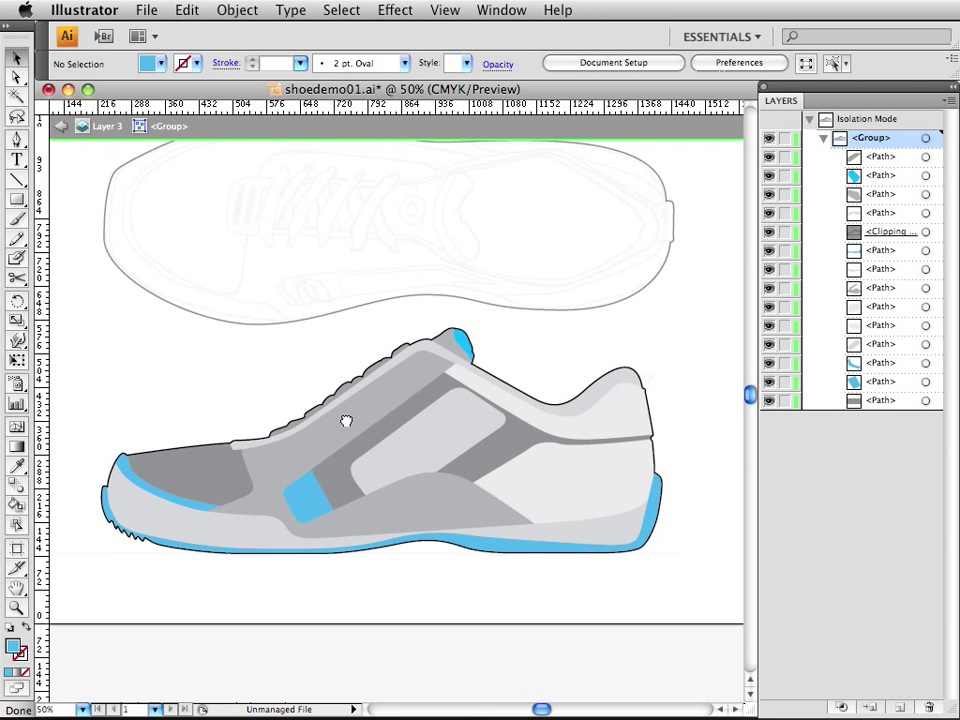
key("ctrl+plus")
left_click(422, 449)
scroll(461, 461, "right", 3)
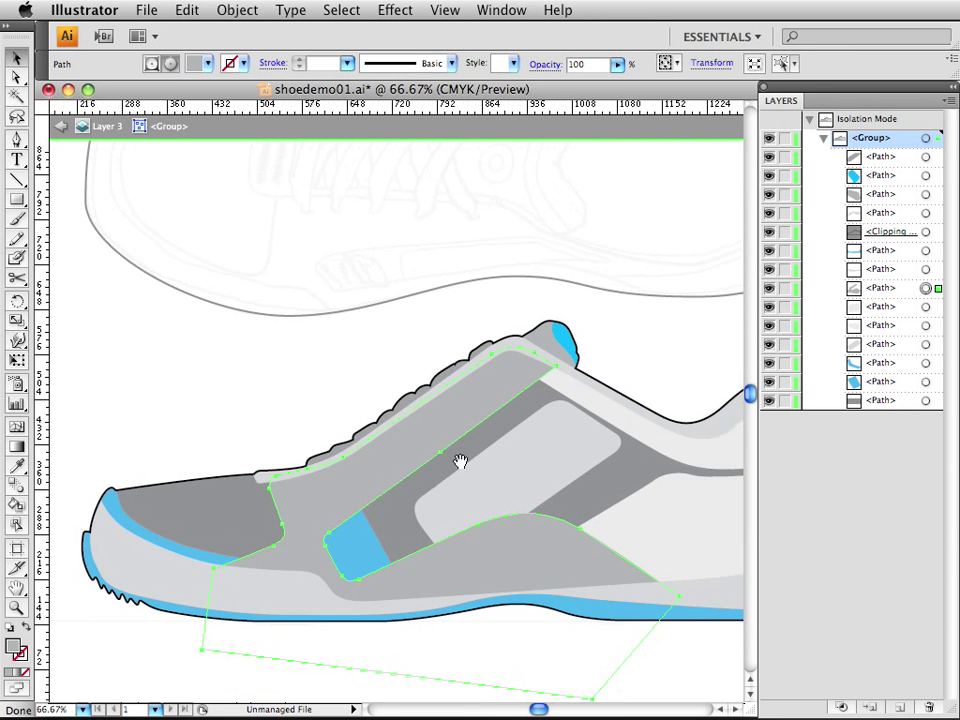
left_click(588, 470)
left_click(643, 388)
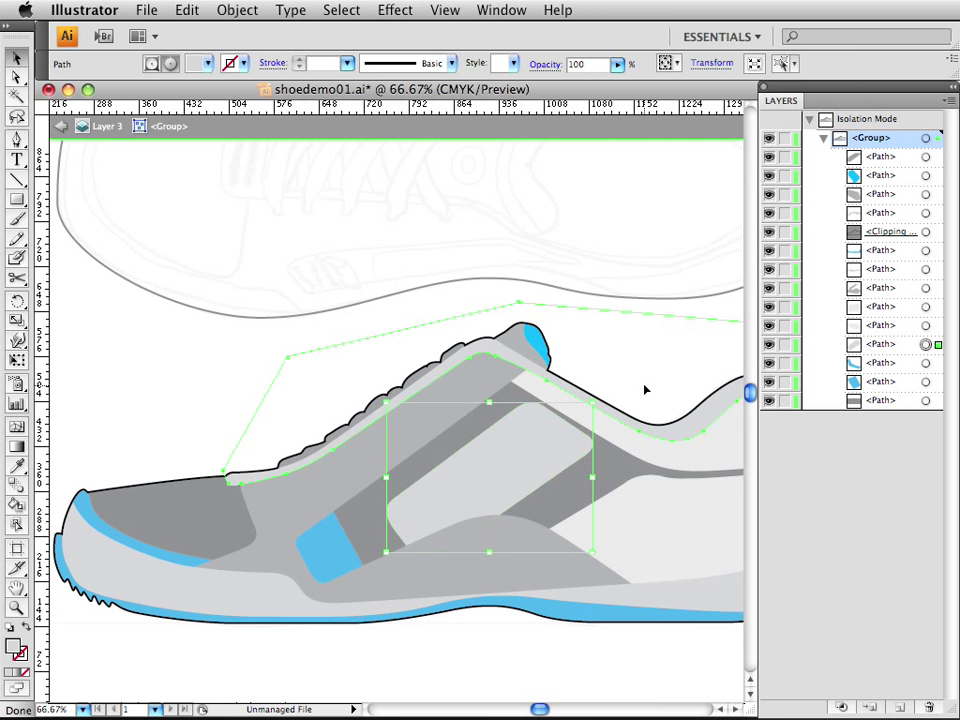
left_click(927, 194)
left_click(926, 213)
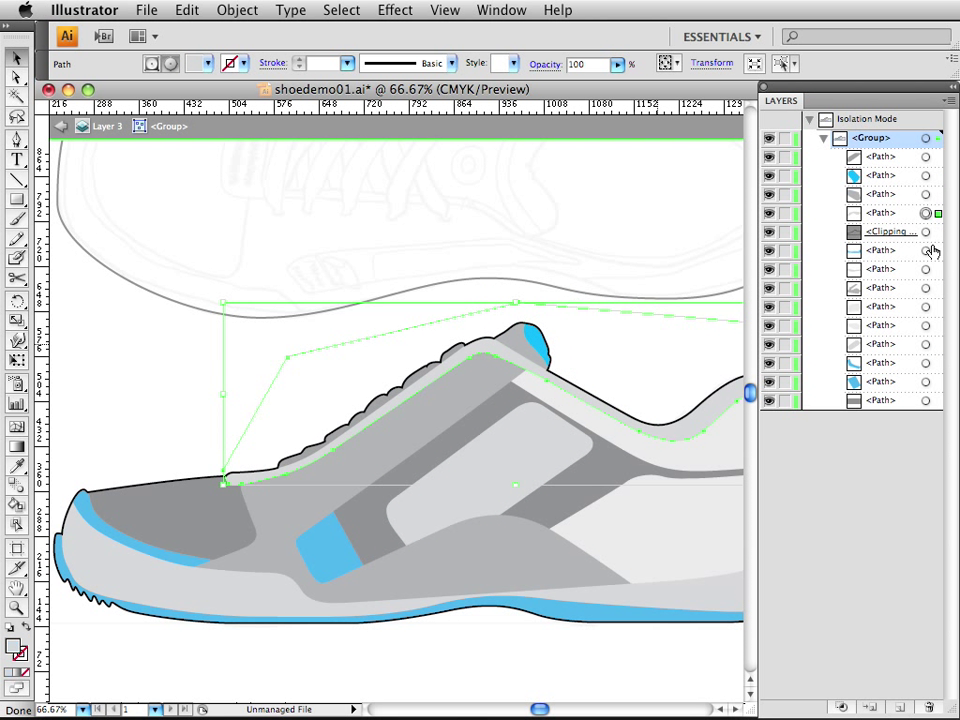
left_click(926, 250)
left_click(926, 344)
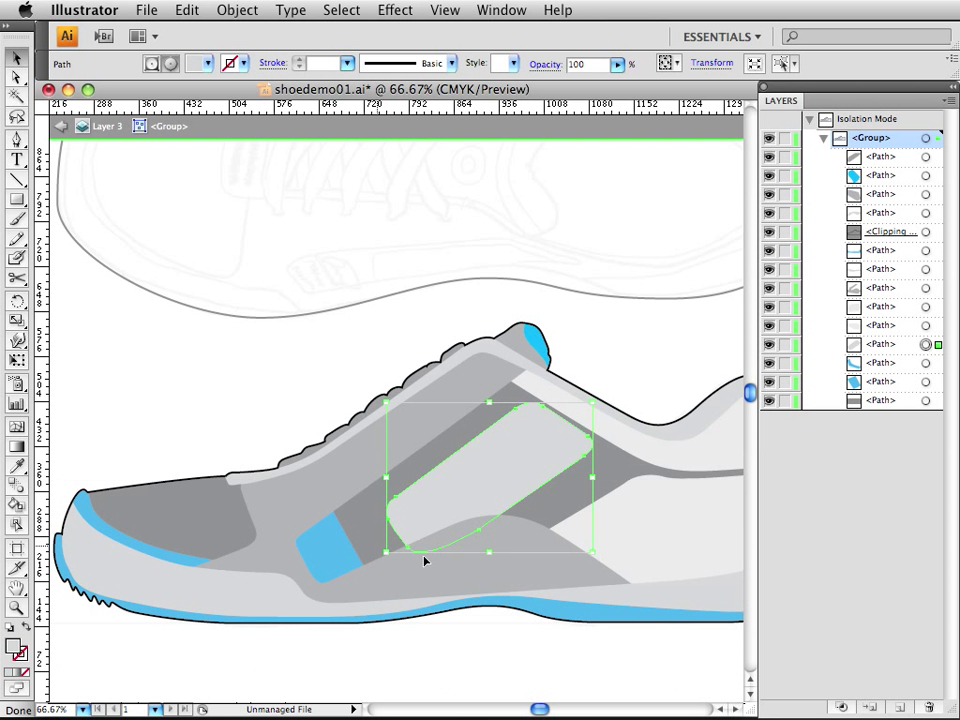
left_click(435, 301)
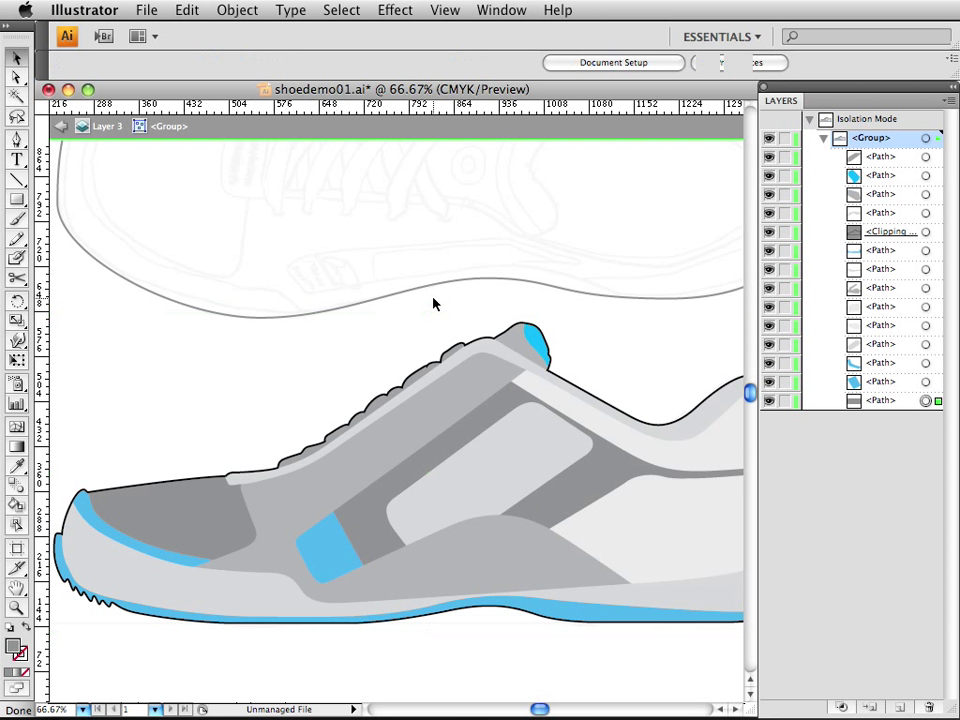
- Isolate the light grey trim path along the laces and collar to view its full shape, and exit isolation mode entirely
left_click(579, 334)
double_click(533, 354)
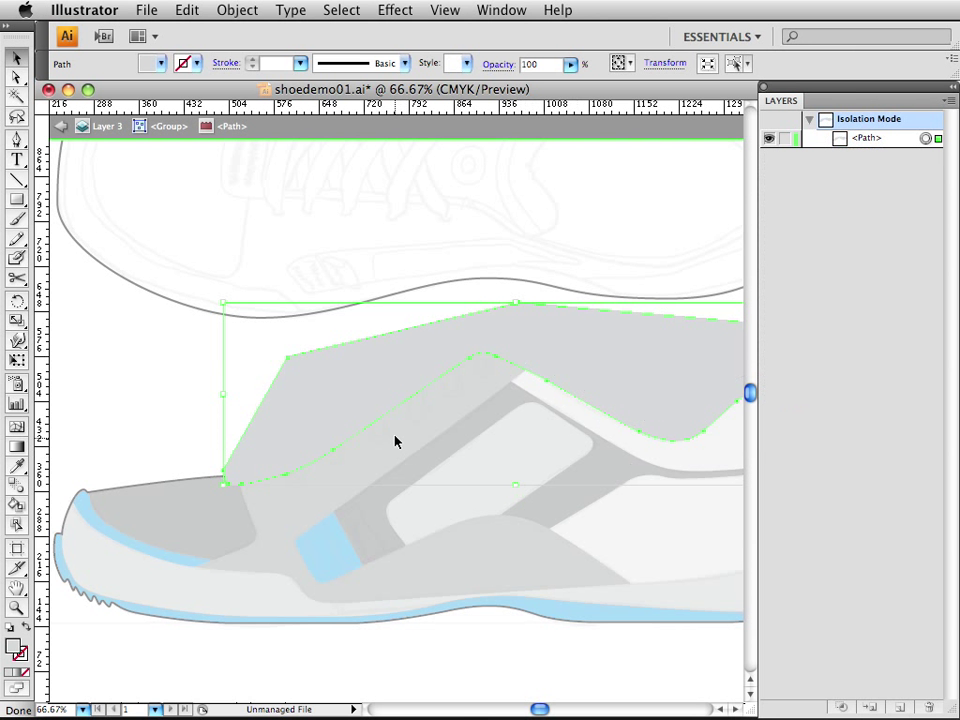
left_click(183, 391)
left_click(343, 448, "ctrl")
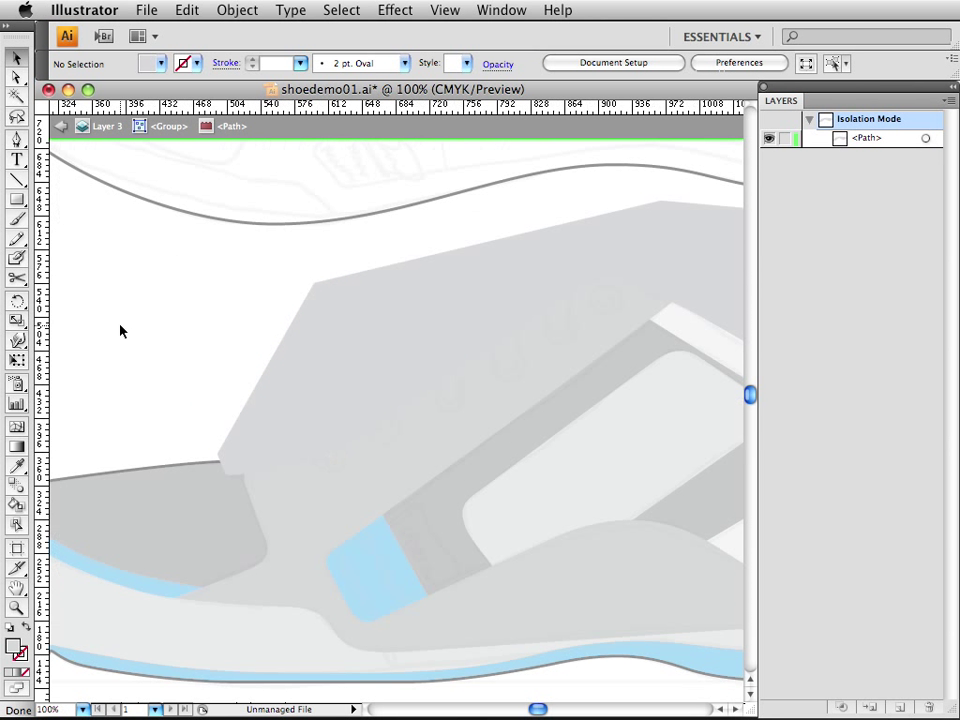
double_click(150, 357)
- Draw a circle with the Ellipse tool at the lowest sketched lace eyelet, and a smaller concentric circle inside it
left_click(430, 443, "ctrl")
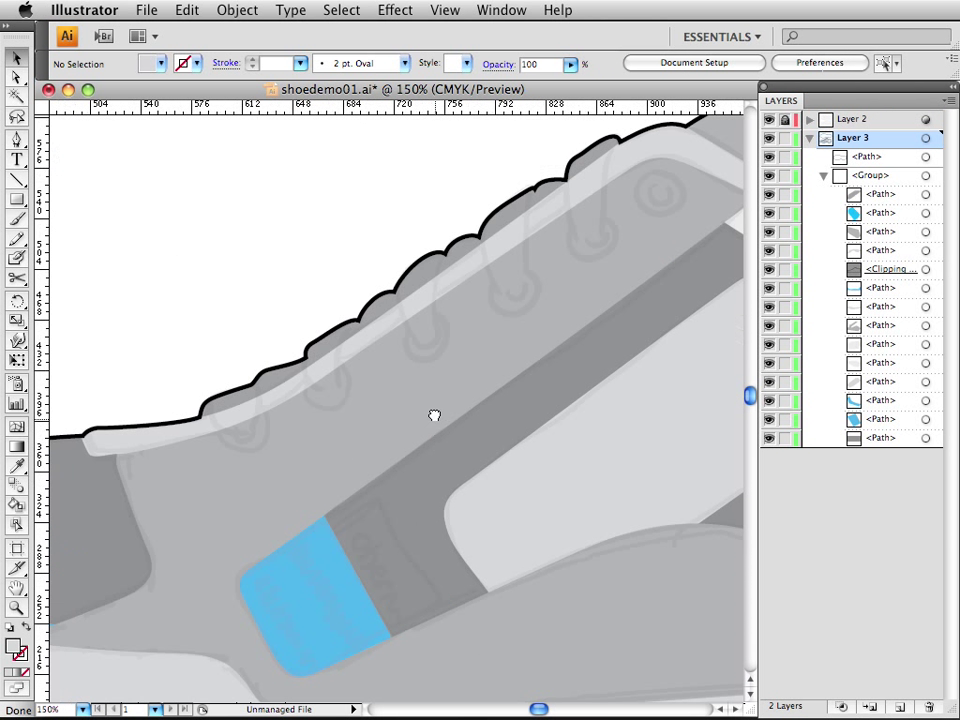
left_click_drag(434, 415, 449, 457)
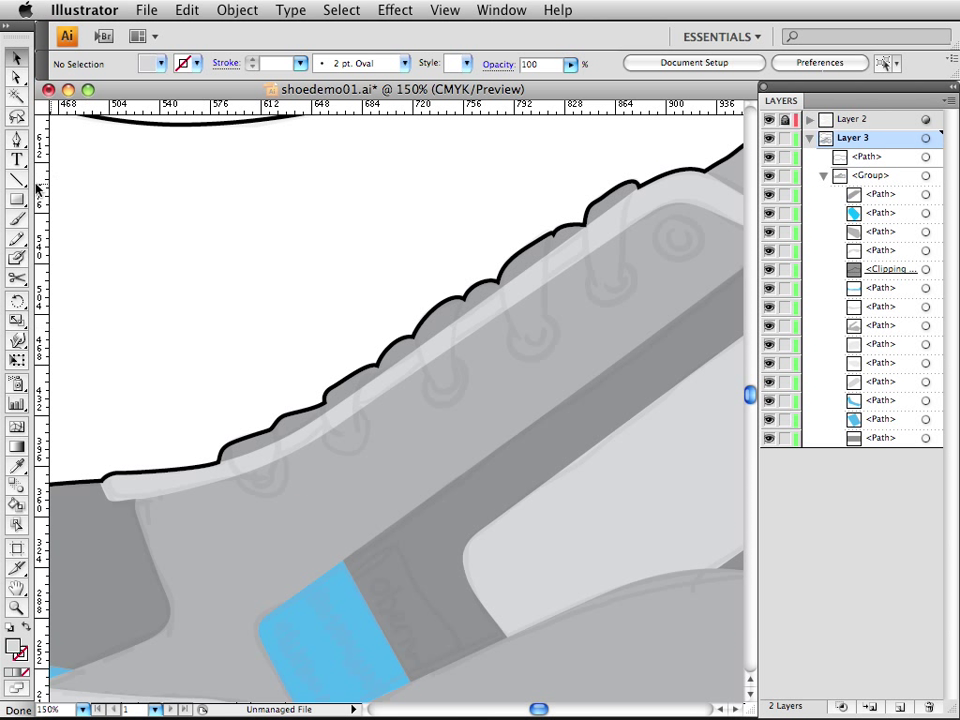
left_click_drag(16, 199, 58, 244)
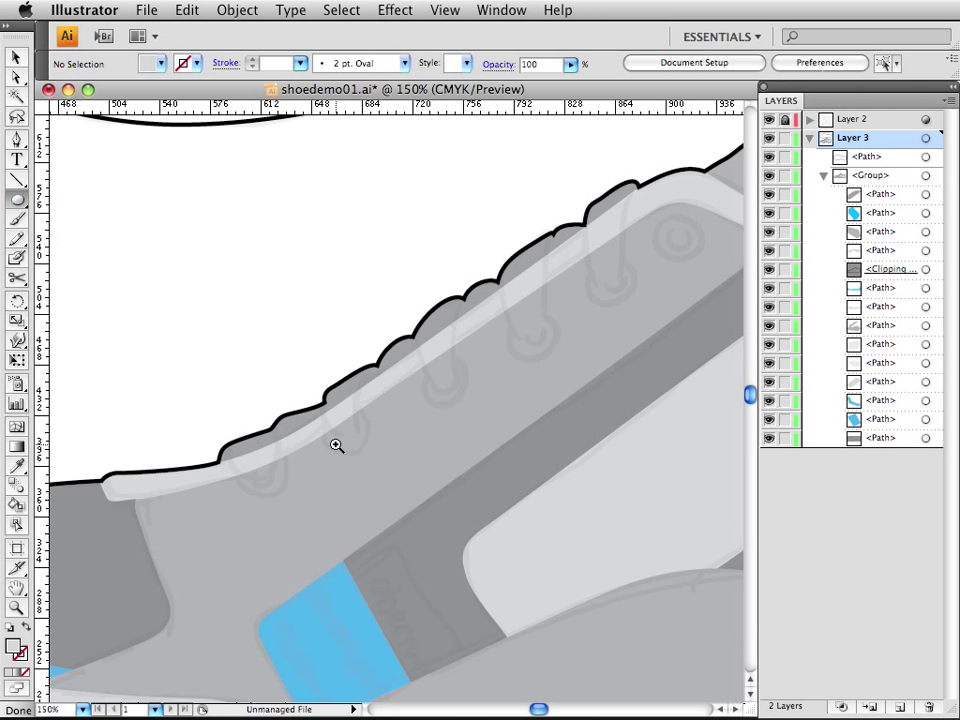
key("super+equal")
left_click_drag(327, 469, 360, 489)
left_click_drag(405, 430, 390, 449)
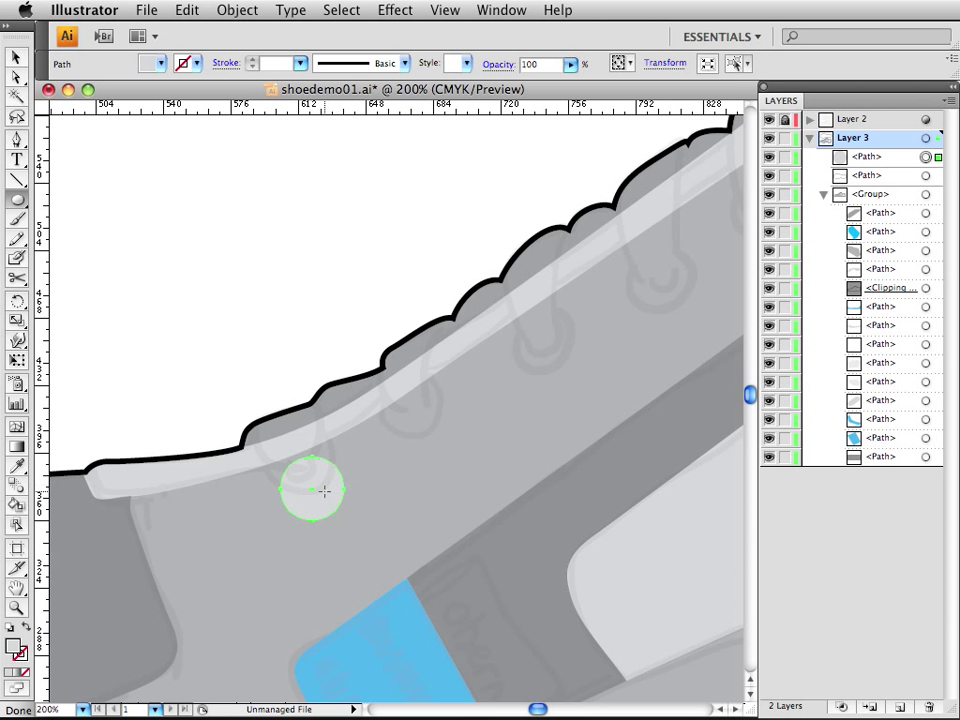
left_click(326, 491, "super")
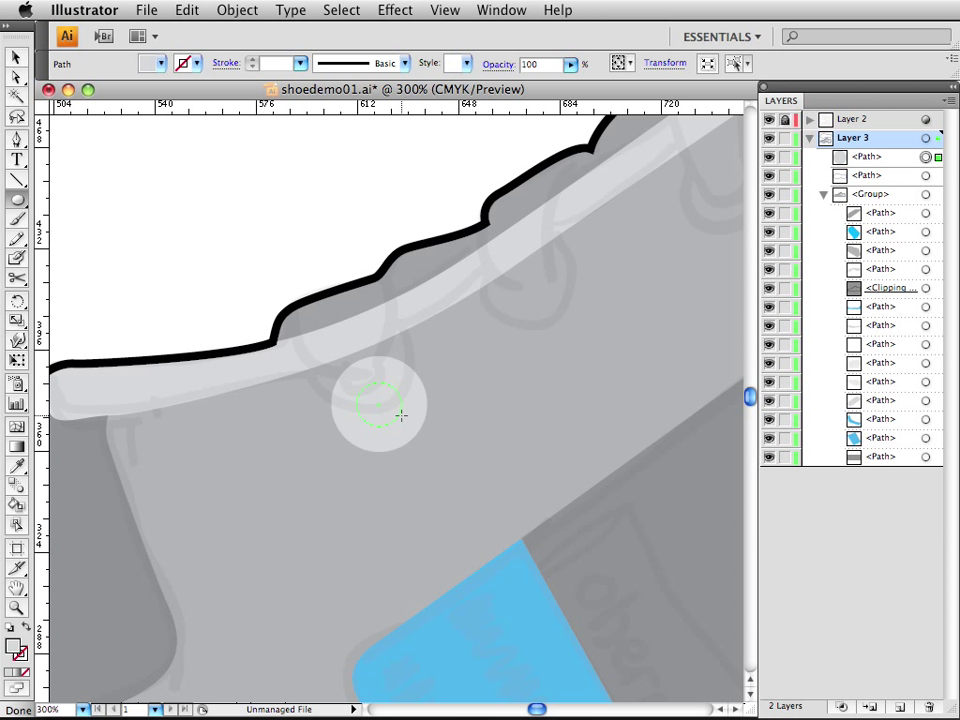
left_click_drag(403, 415, 403, 415)
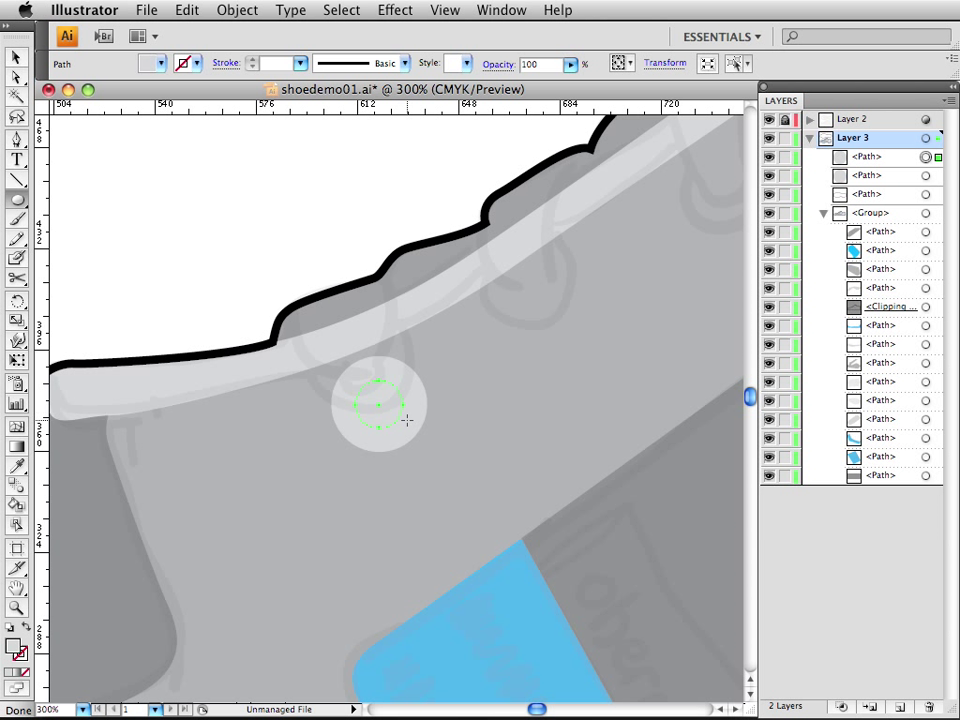
- Subtract the small circle from the larger circle at the lowest eyelet with Pathfinder Minus Front to form a ring
key("v")
left_click(414, 391, "shift")
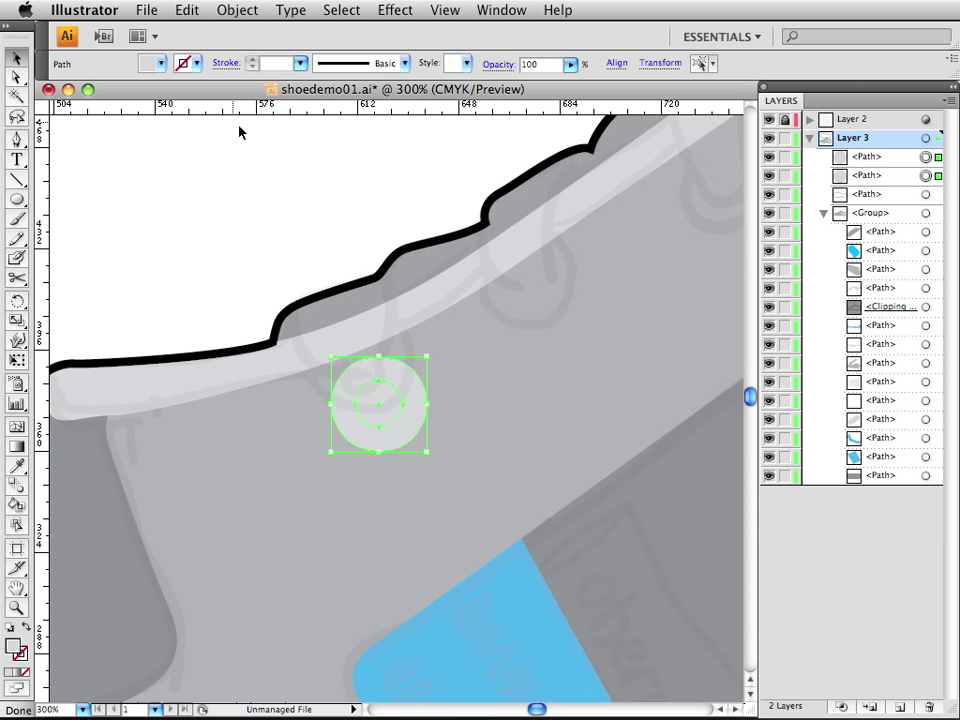
left_click_drag(957, 325, 499, 241)
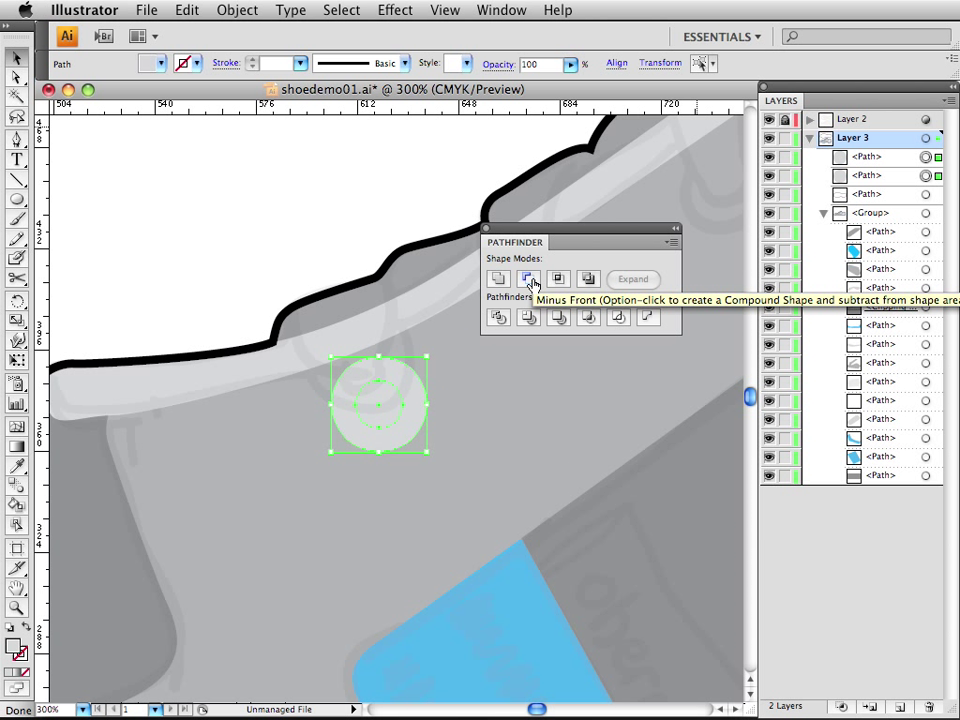
left_click(530, 281)
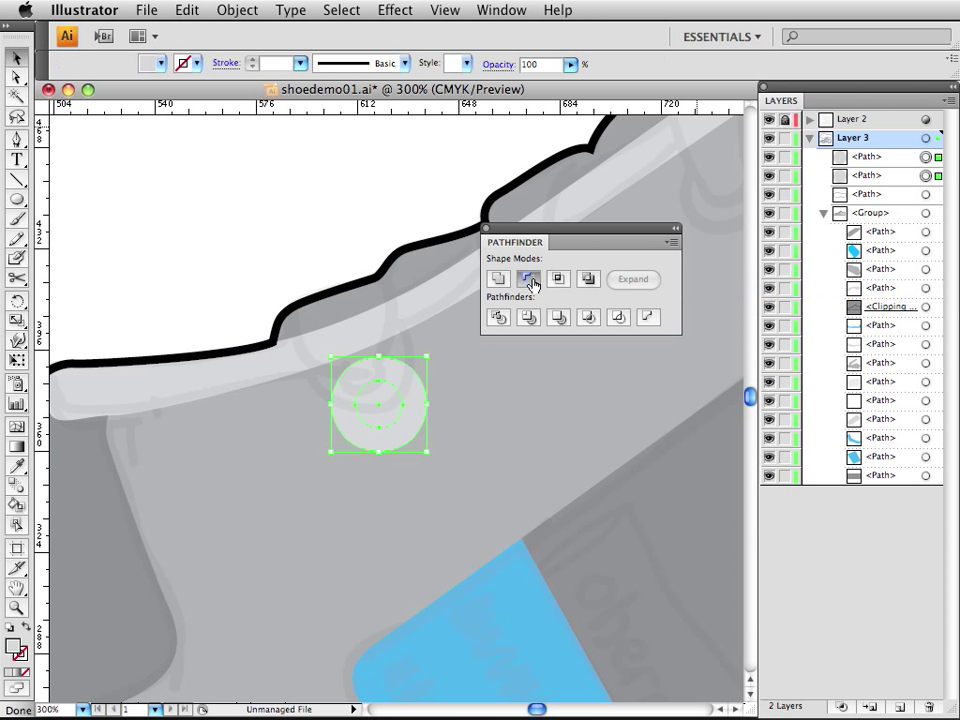
left_click(266, 220)
left_click_drag(261, 223, 200, 285)
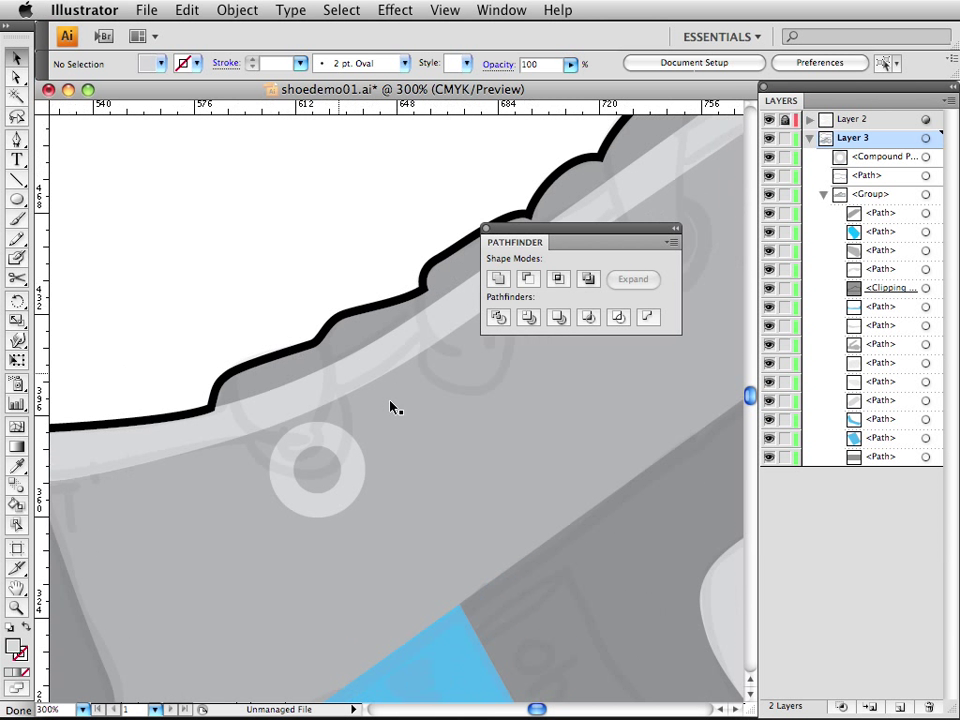
left_click(674, 228)
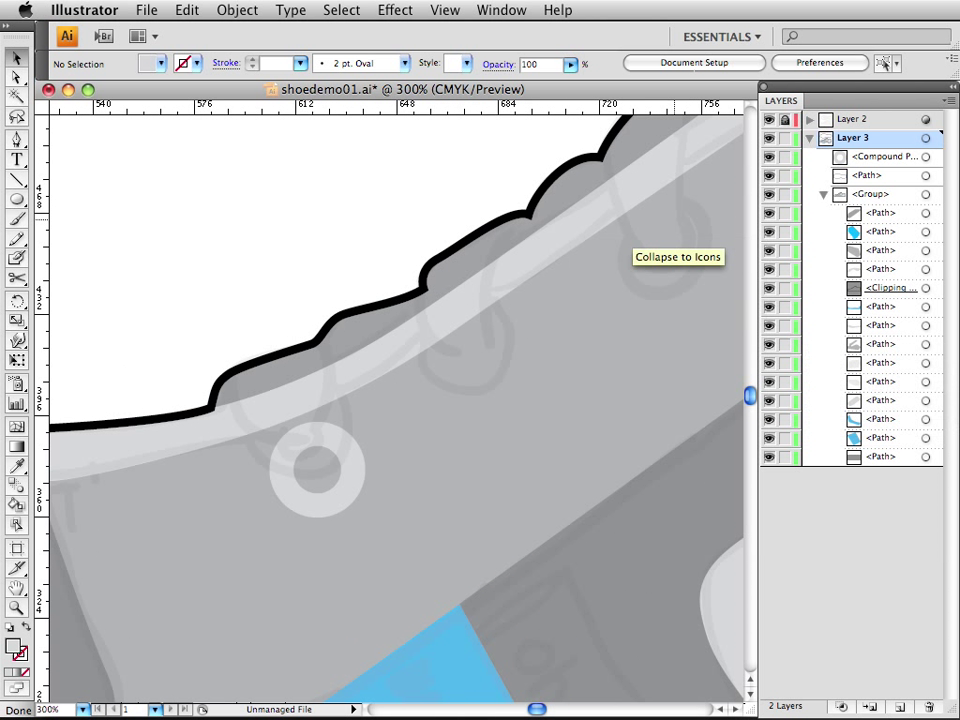
- Copy the ring eyelet onto each of the five remaining sketched eyelets up along the lace edge
left_click_drag(539, 362, 447, 464)
left_click_drag(272, 581, 447, 490)
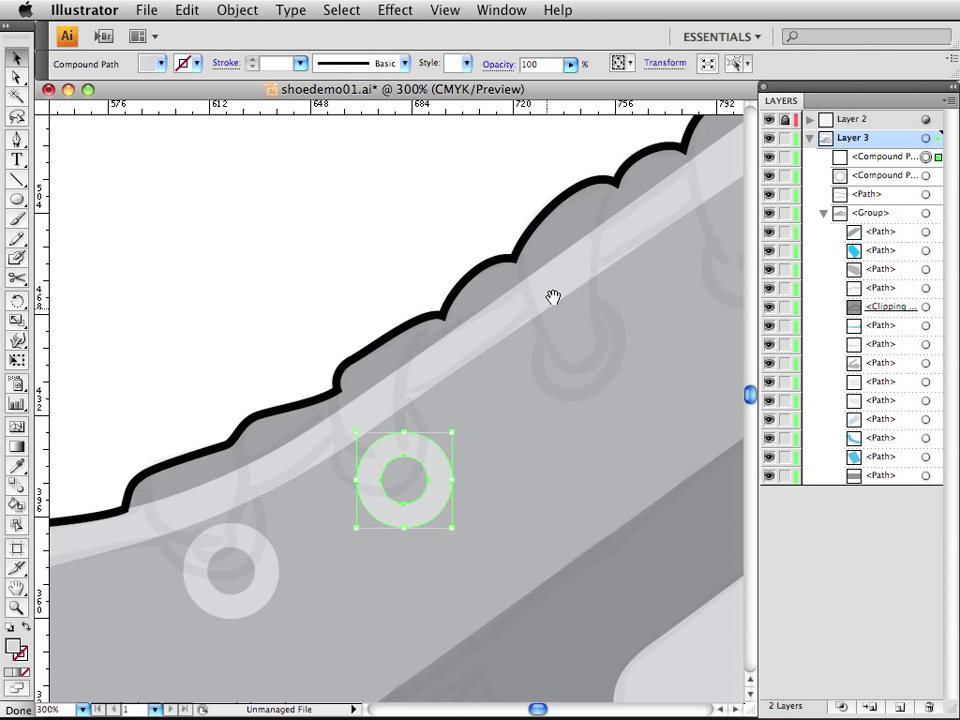
left_click_drag(553, 300, 414, 418)
left_click_drag(306, 563, 469, 446)
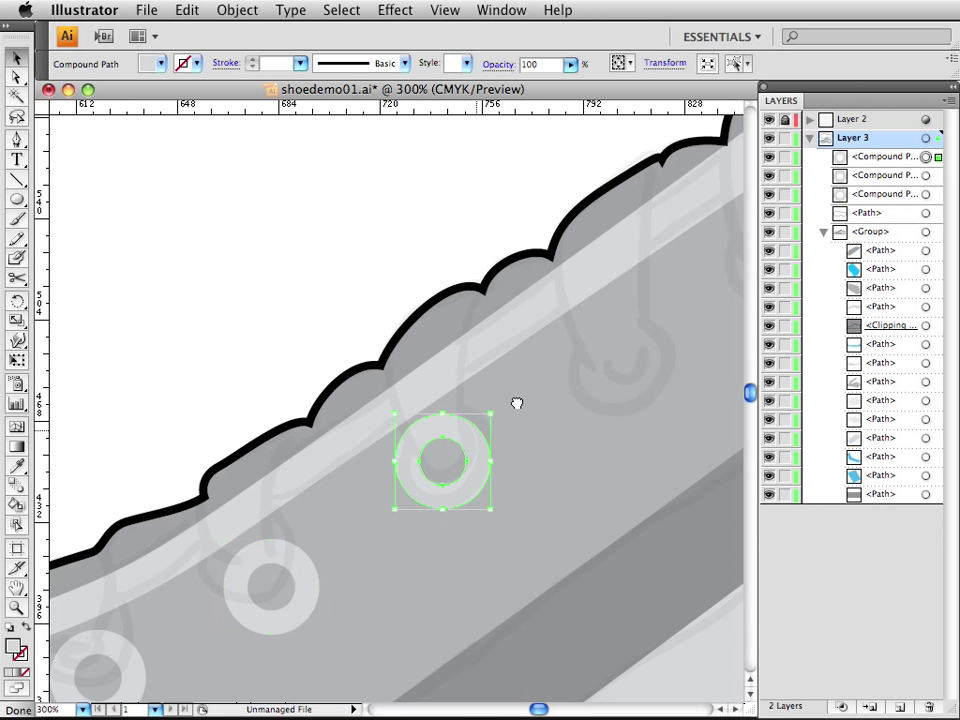
left_click_drag(519, 403, 365, 484)
left_click_drag(333, 524, 503, 418)
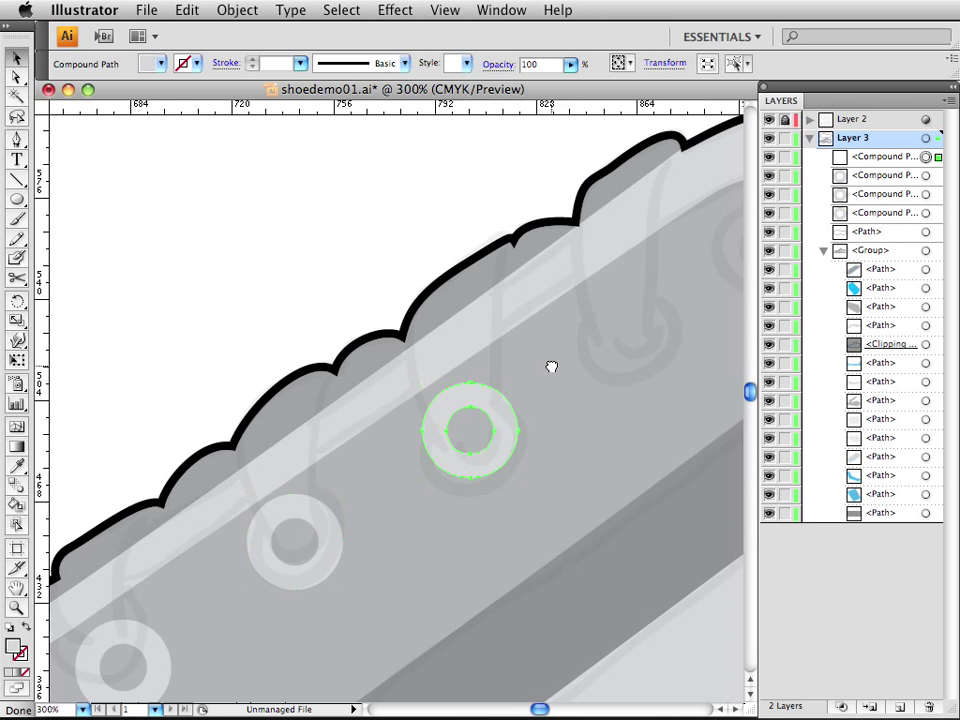
left_click_drag(553, 369, 326, 523)
left_click_drag(279, 568, 571, 387)
left_click_drag(443, 486, 429, 498)
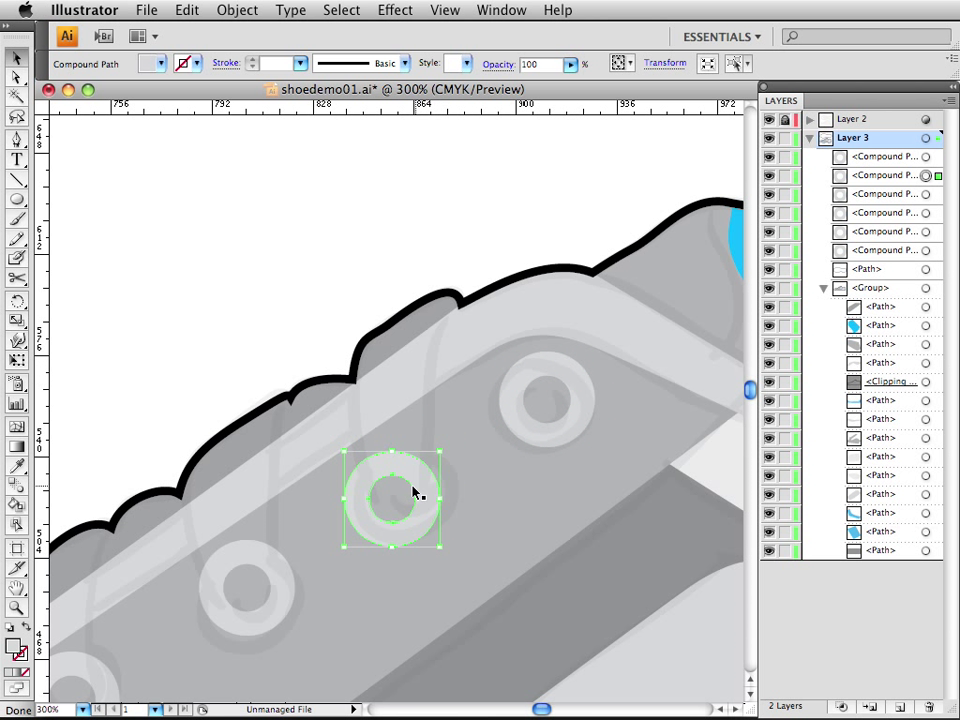
- Nudge the third and fourth eyelets from the lowest one slightly down to even out the row, and deselect
left_click_drag(383, 531, 521, 430)
left_click(490, 450, "alt+super")
left_click(491, 450, "alt+super")
left_click_drag(372, 495, 500, 501)
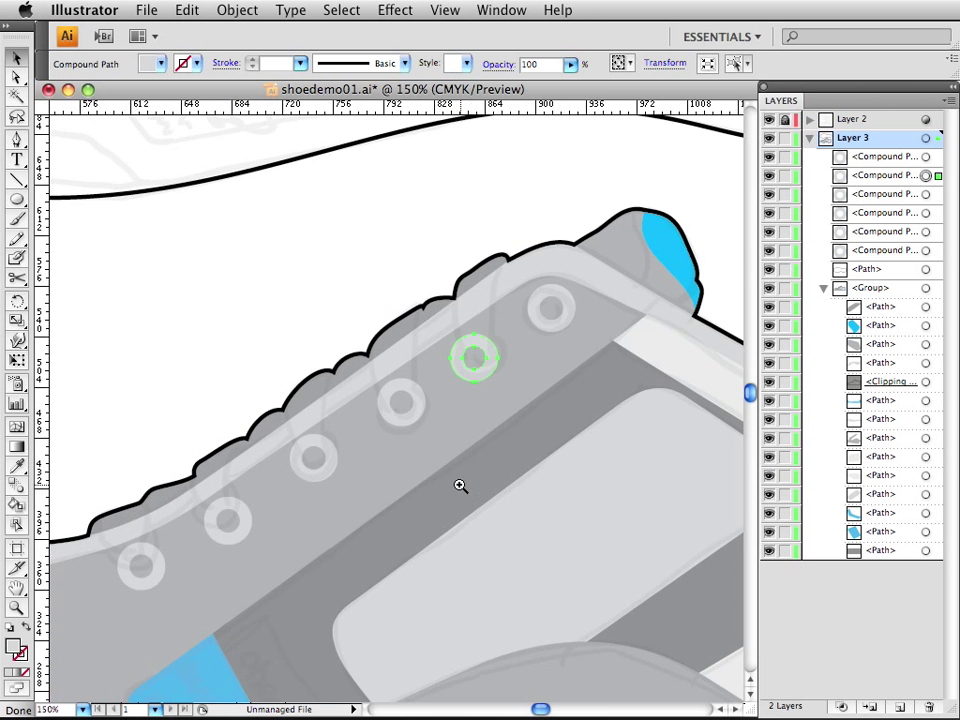
left_click(459, 486, "super")
left_click_drag(360, 455, 566, 479)
left_click(424, 417)
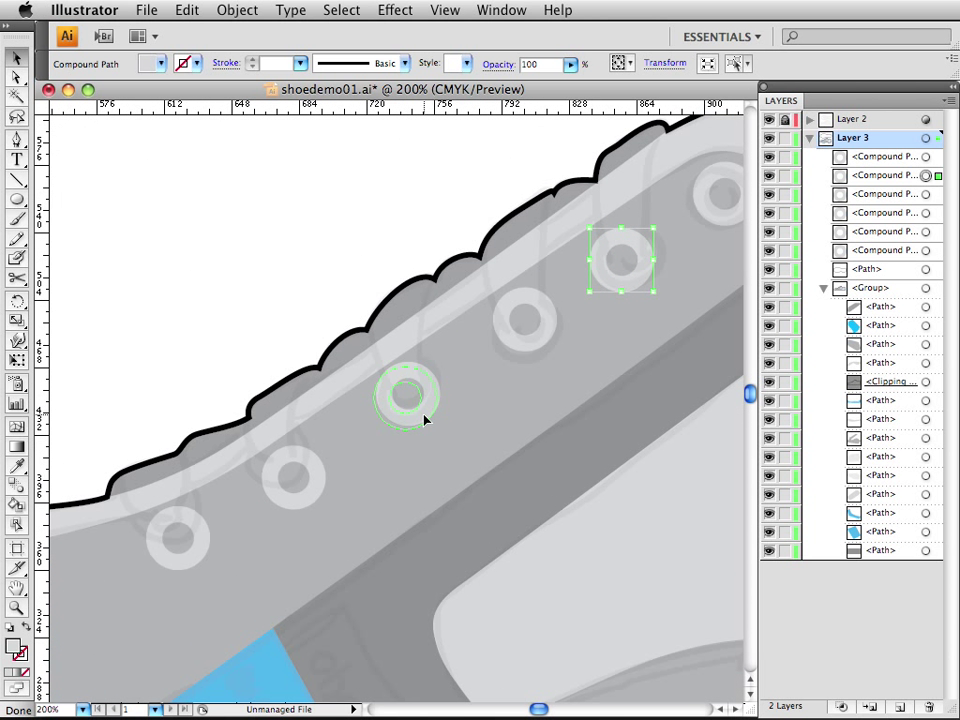
left_click_drag(534, 339, 529, 346)
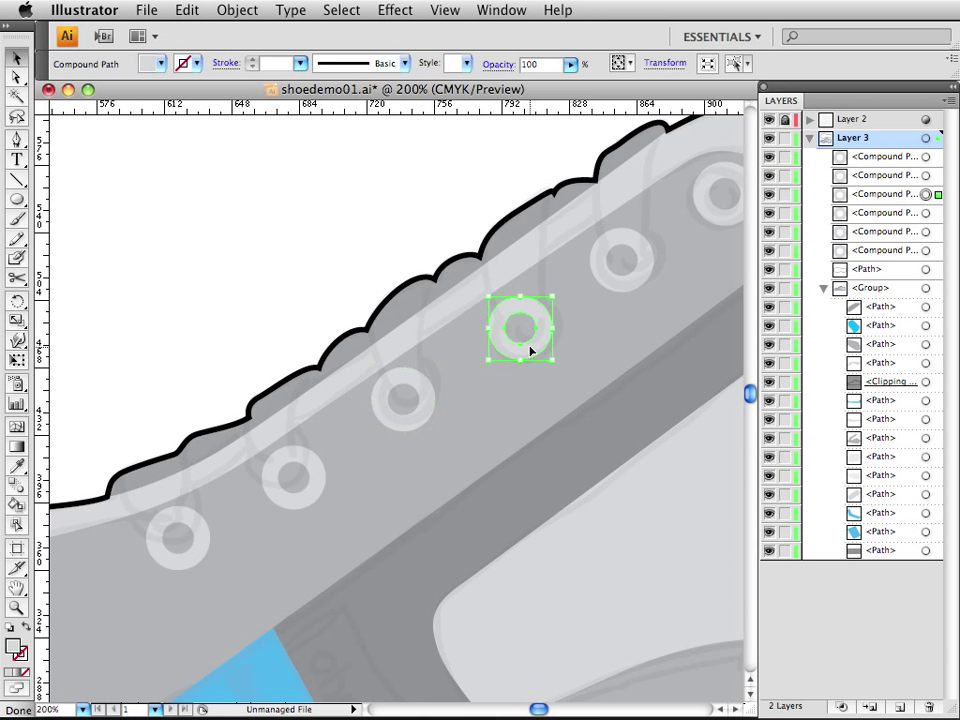
left_click(387, 181)
- Select all six eyelet rings and move them into the clipping group above its other paths, and deselect them
left_click_drag(388, 356, 405, 424)
left_click(422, 396, "alt+super")
left_click(926, 157)
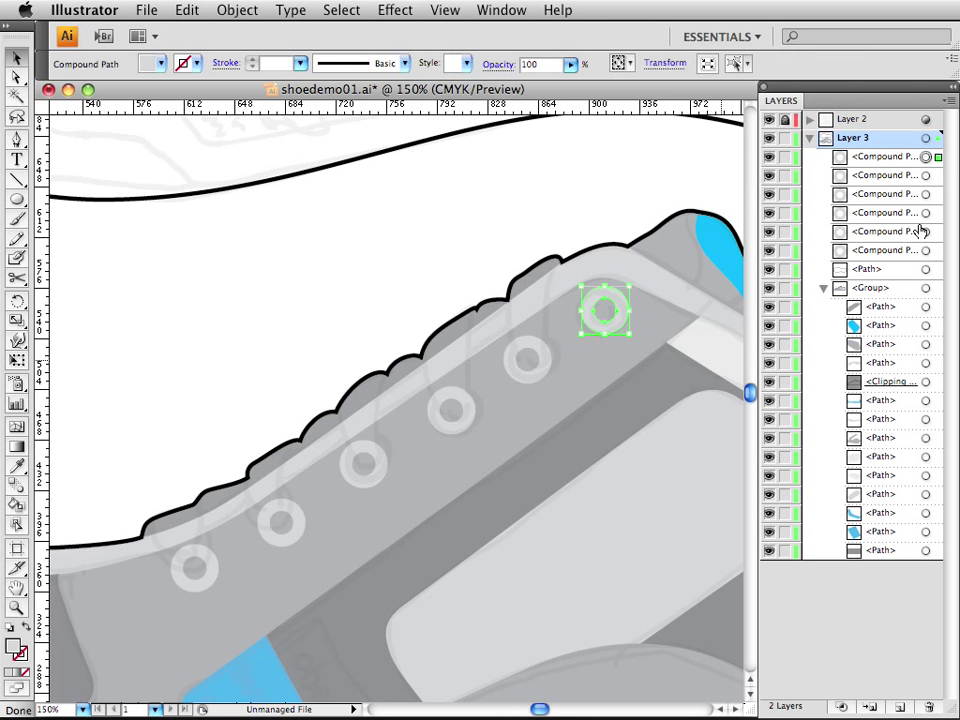
left_click(926, 250, "shift")
left_click(926, 231, "shift")
left_click(926, 213, "shift")
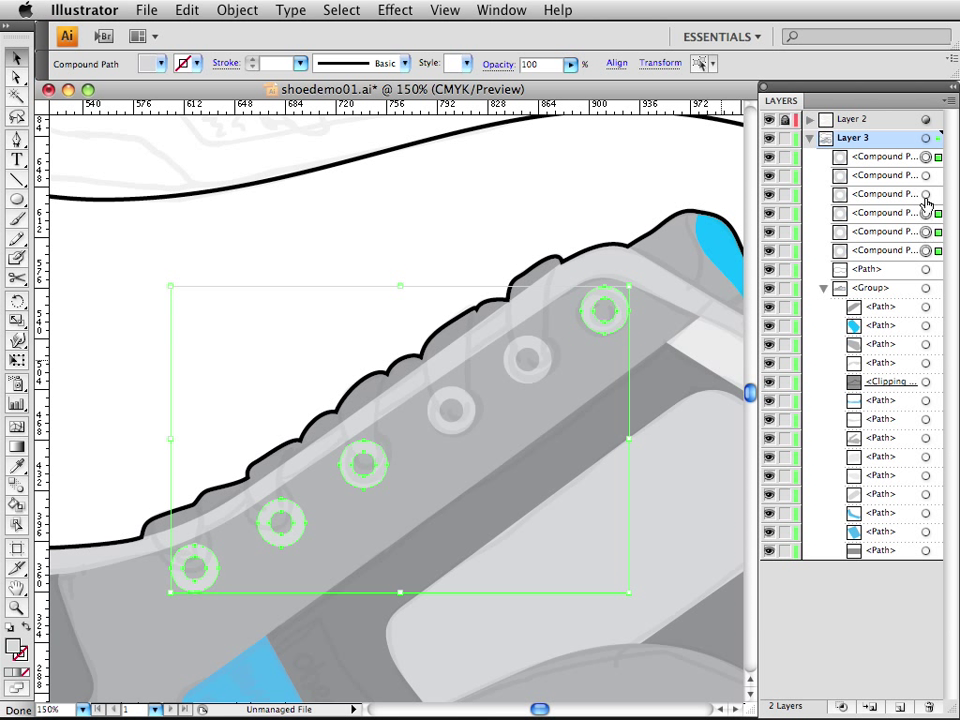
left_click(926, 194, "shift")
left_click(878, 161)
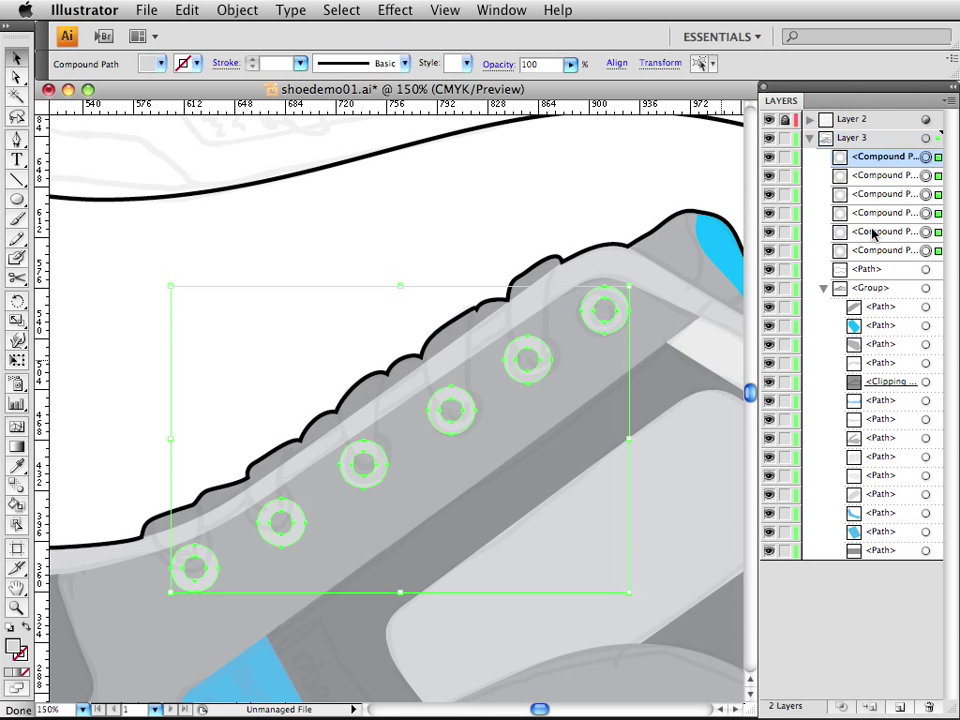
left_click(870, 231, "shift")
left_click(868, 249, "shift")
left_click_drag(875, 239, 880, 288)
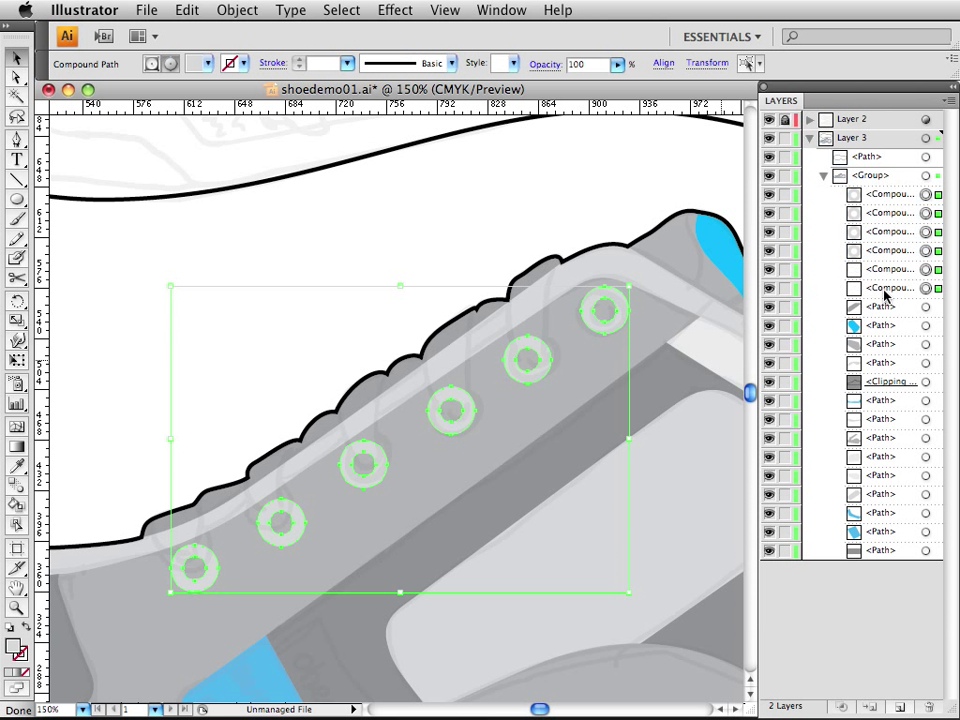
left_click(519, 209)
- Isolate the clipping group to examine the eyelets and colour shapes without the sketch overlay, and exit isolation mode
double_click(872, 178)
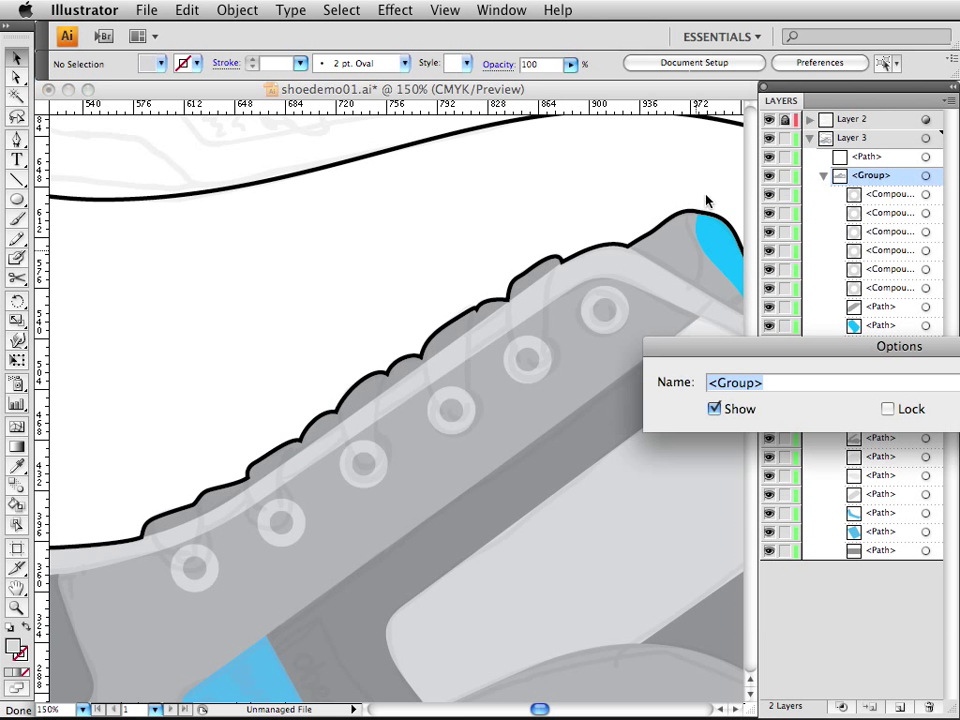
key("Escape")
double_click(561, 290)
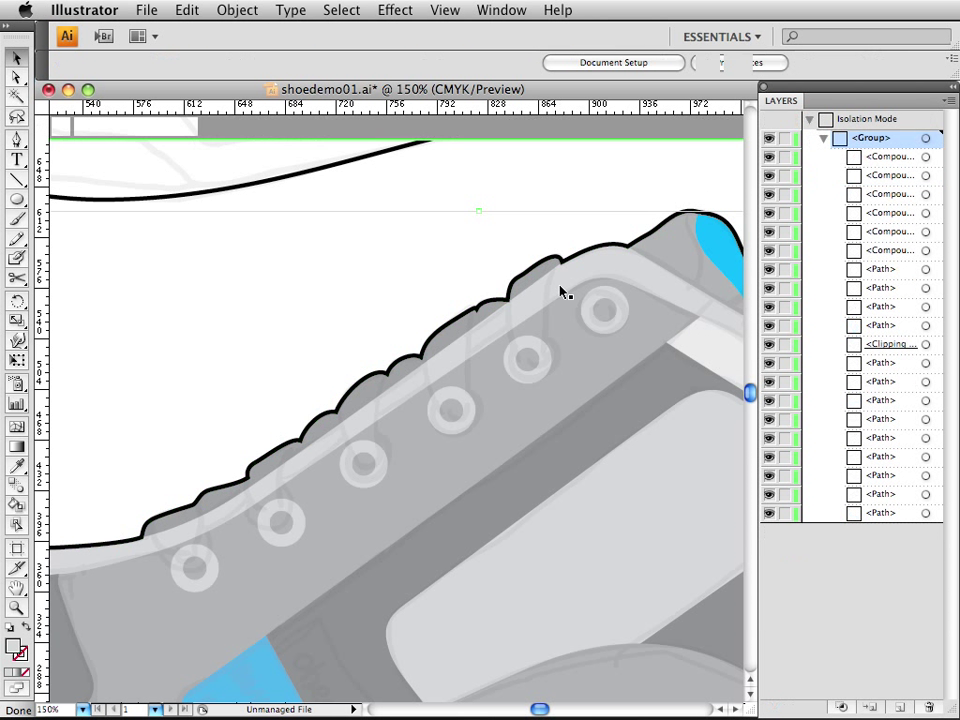
left_click(543, 270)
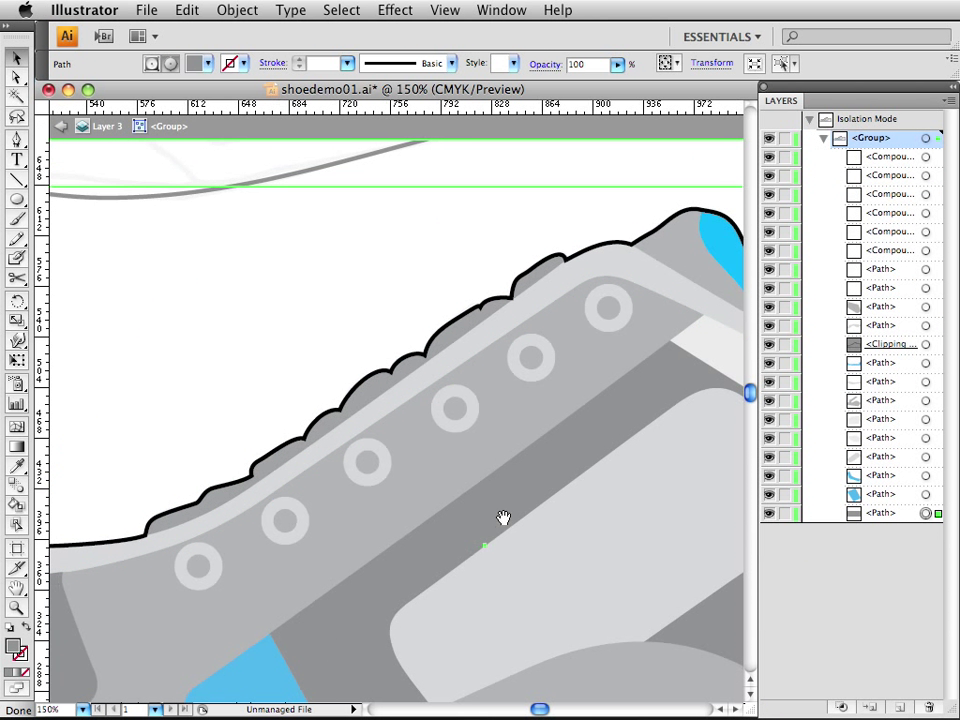
left_click_drag(288, 580, 504, 518)
left_click(458, 490, "super")
left_click(458, 490, "super")
left_click(497, 487, "alt+super")
left_click(497, 487, "alt+super")
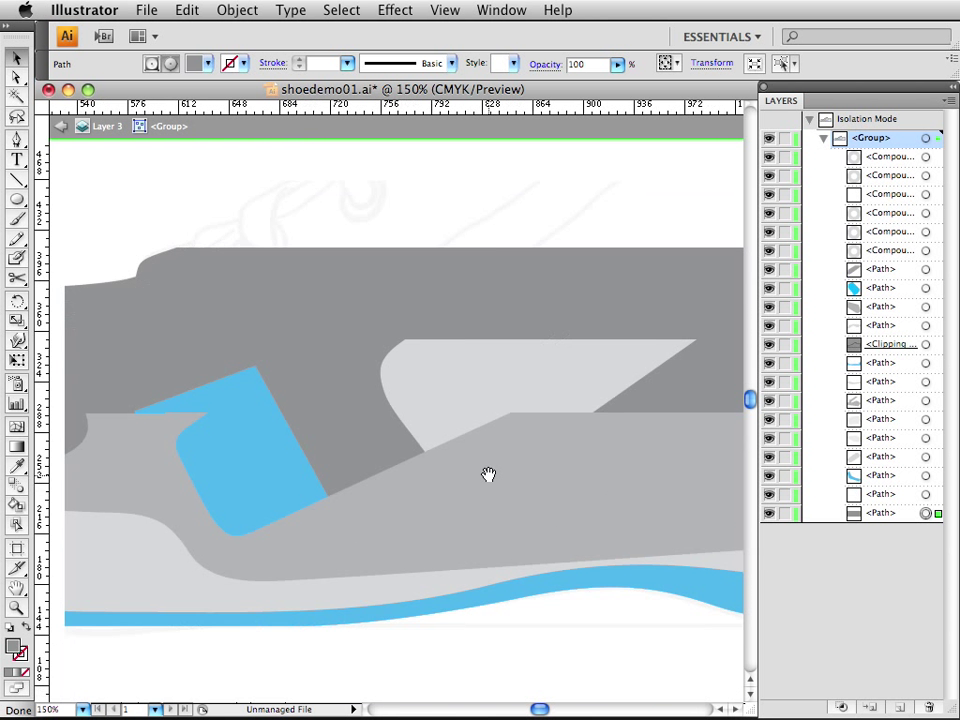
left_click_drag(281, 285, 341, 467)
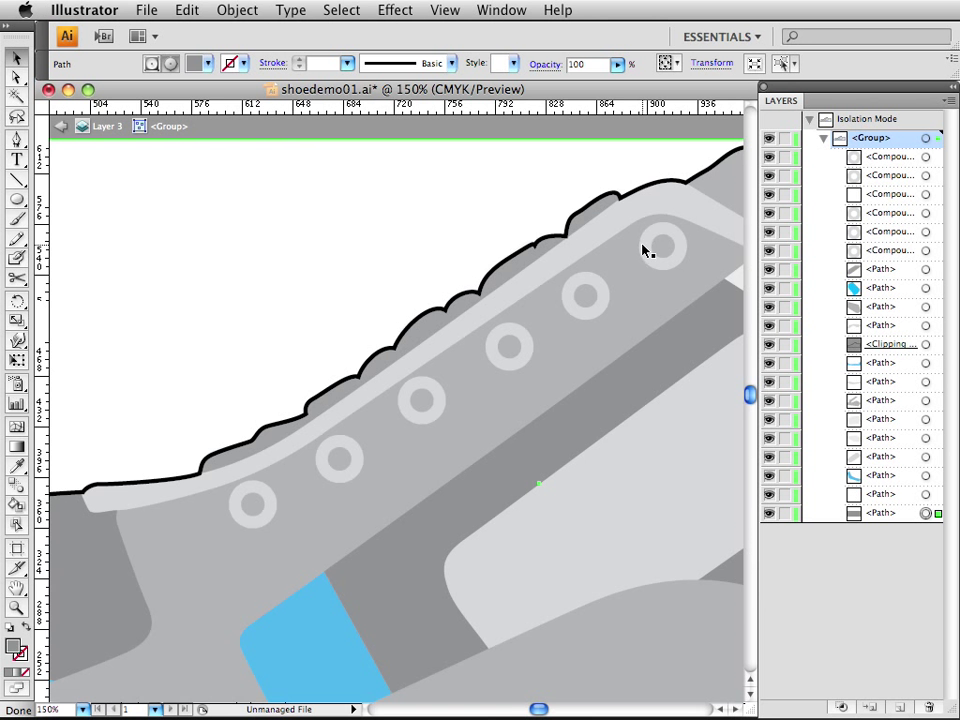
mouse_move(643, 252)
left_mouse_down()
mouse_move(401, 296)
mouse_move(576, 234)
mouse_move(640, 248)
left_mouse_up()
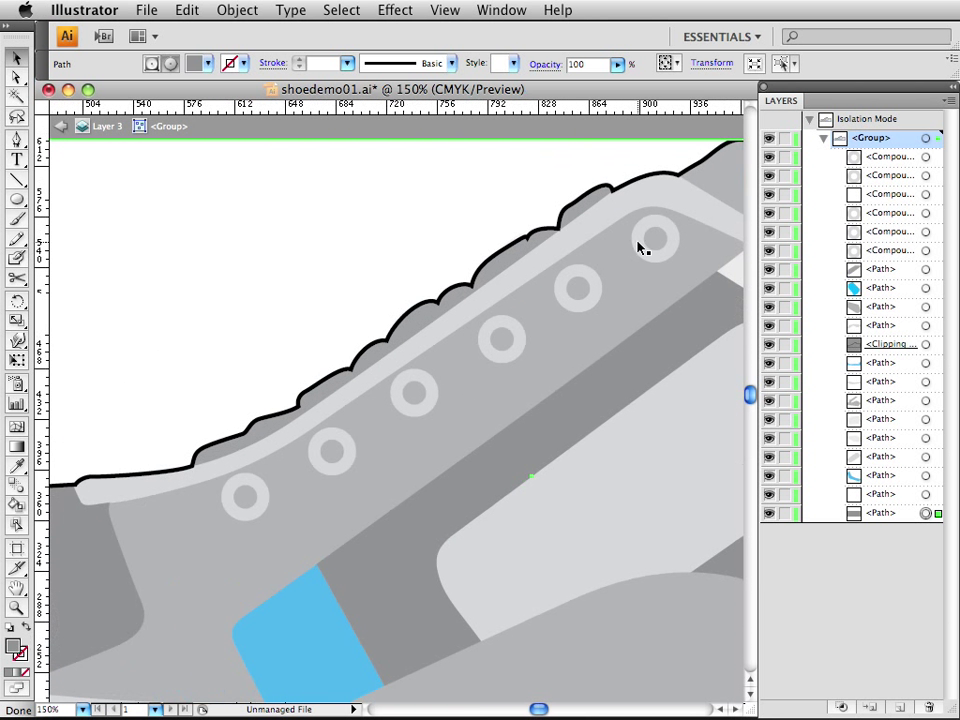
double_click(479, 199)
double_click(77, 331)
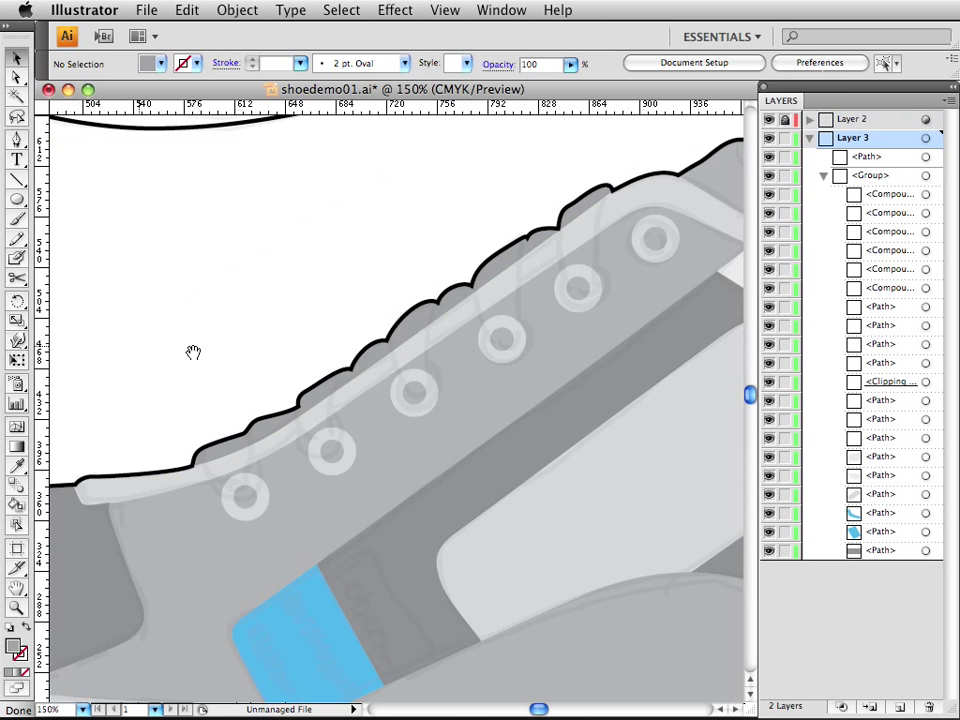
- Draw a closed shape with the Pen tool around the lowest sketched lace, from beyond the black outline down into its eyelet
left_click_drag(193, 352, 309, 353)
left_click(311, 406, "super")
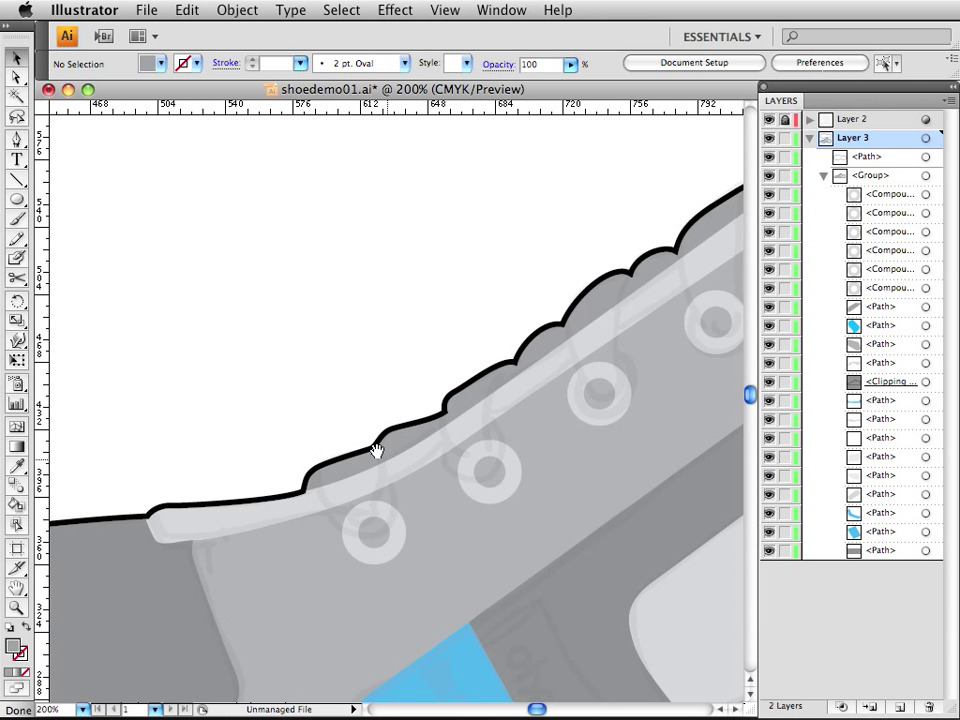
left_click(17, 141)
left_click(346, 432, "super")
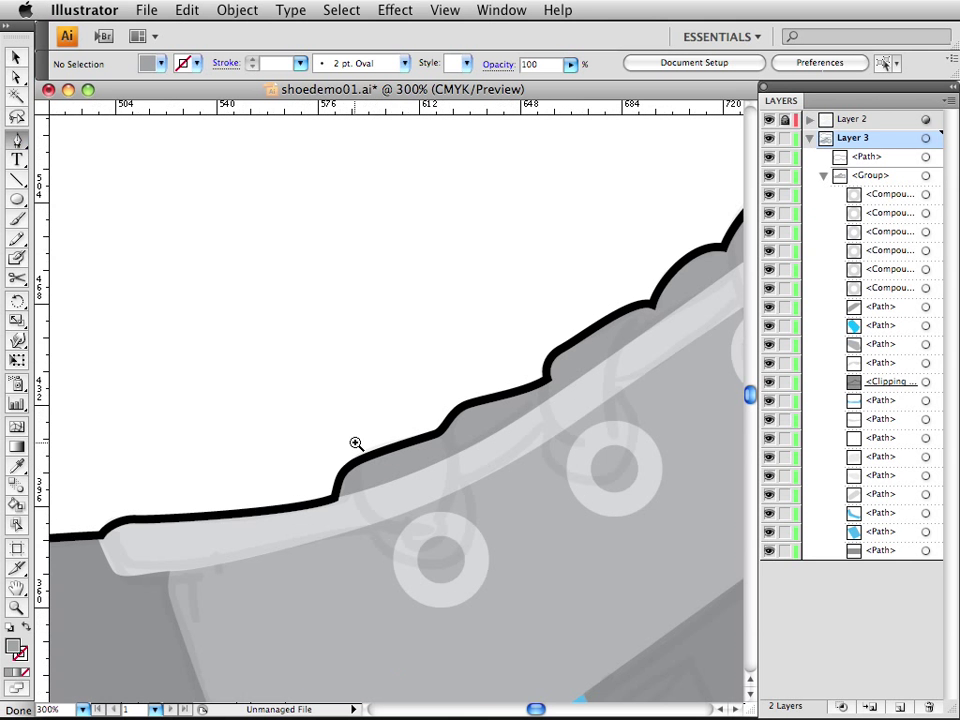
left_click(356, 443)
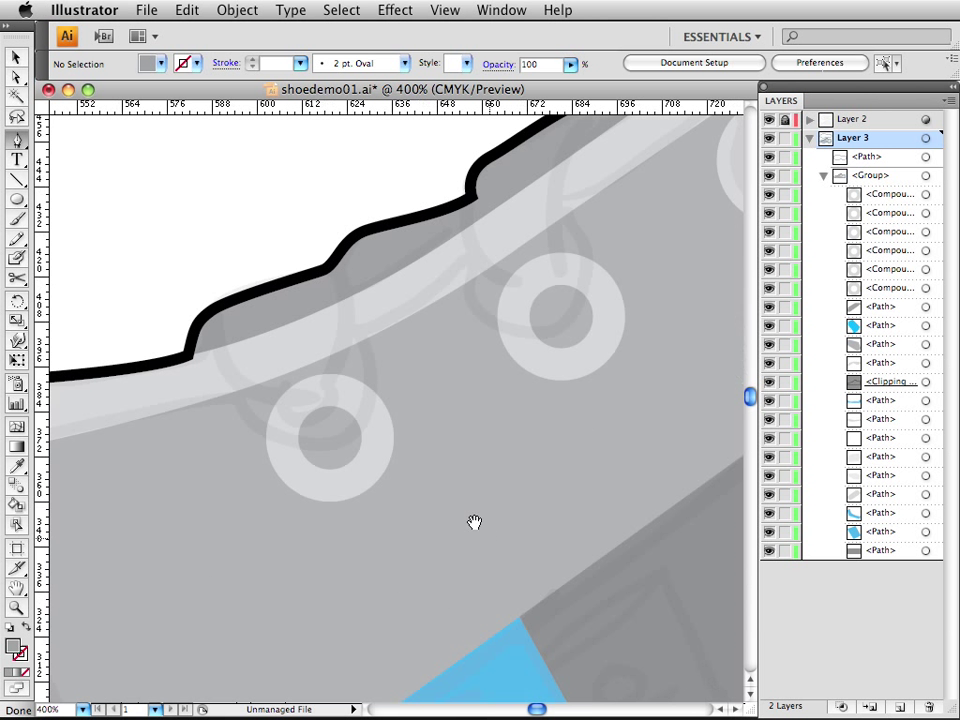
left_click(190, 350)
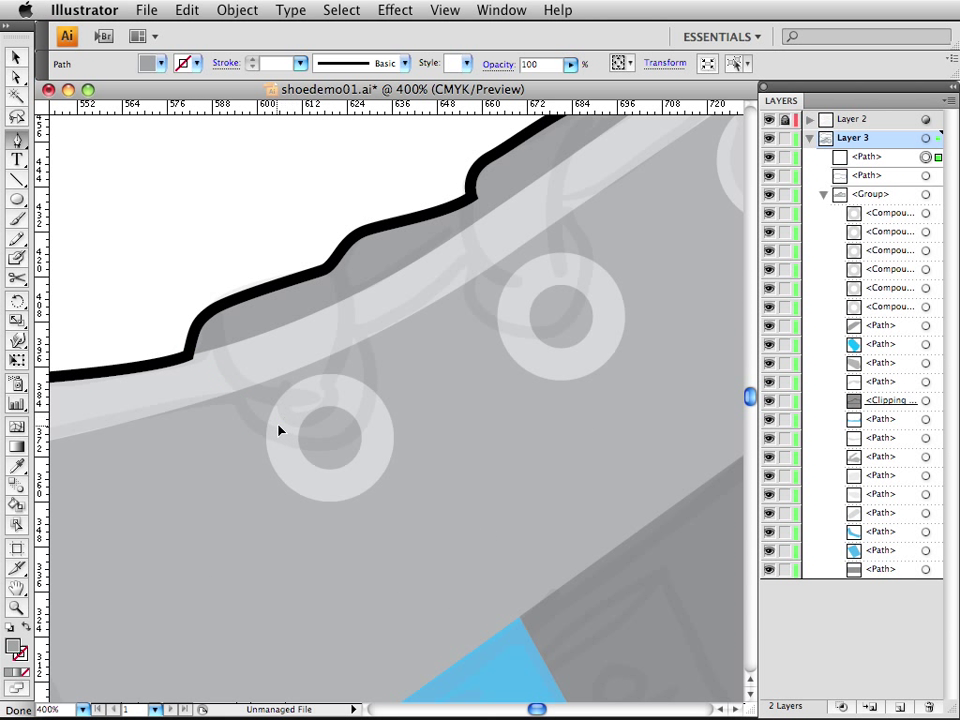
left_click_drag(278, 427, 313, 430)
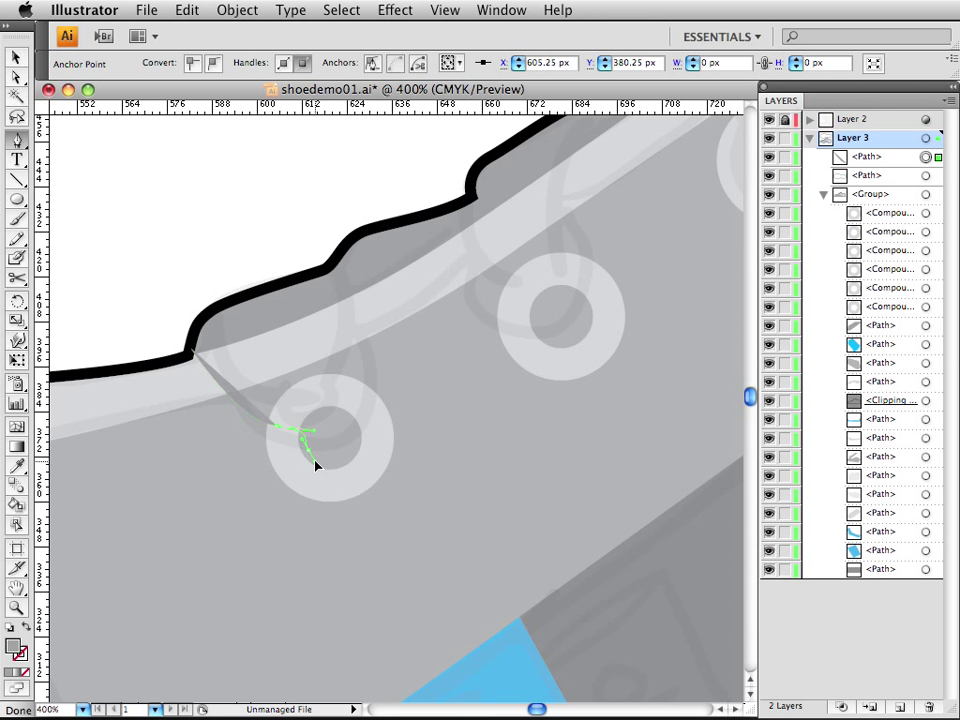
left_click_drag(335, 487, 366, 470)
left_click(364, 467)
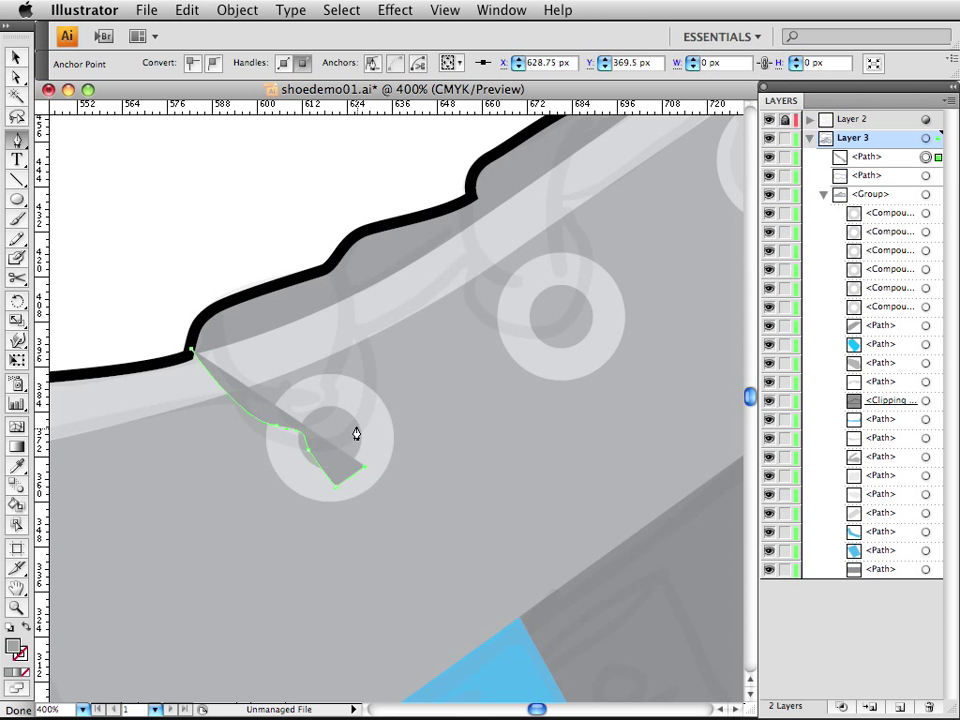
left_click_drag(345, 410, 348, 295)
left_click(325, 254)
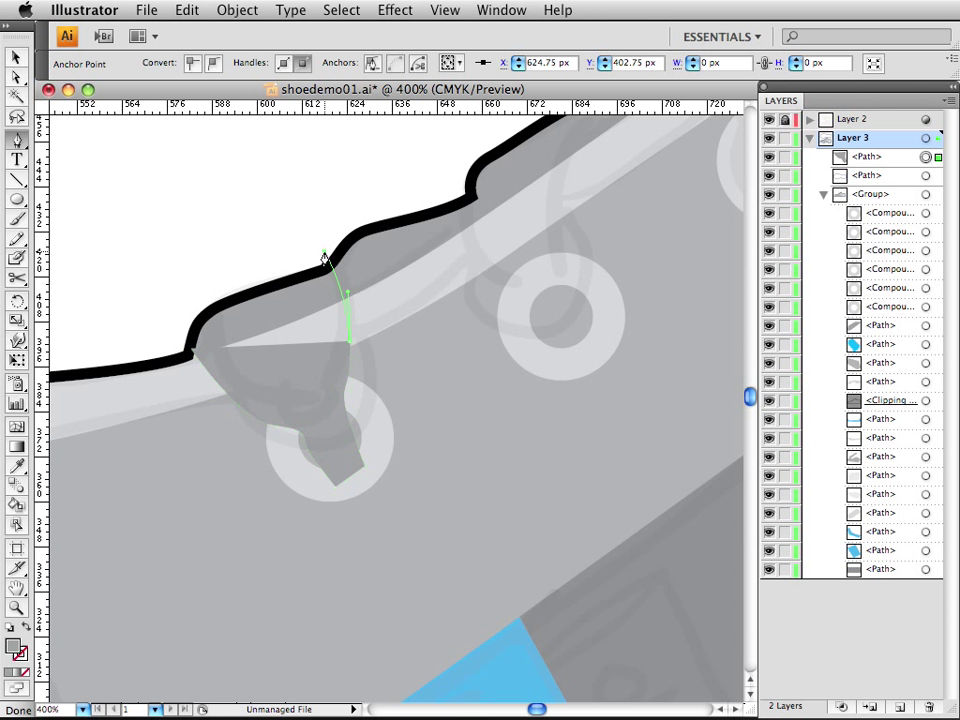
left_click(223, 238)
left_click(223, 238)
left_click(162, 313)
left_click(190, 352)
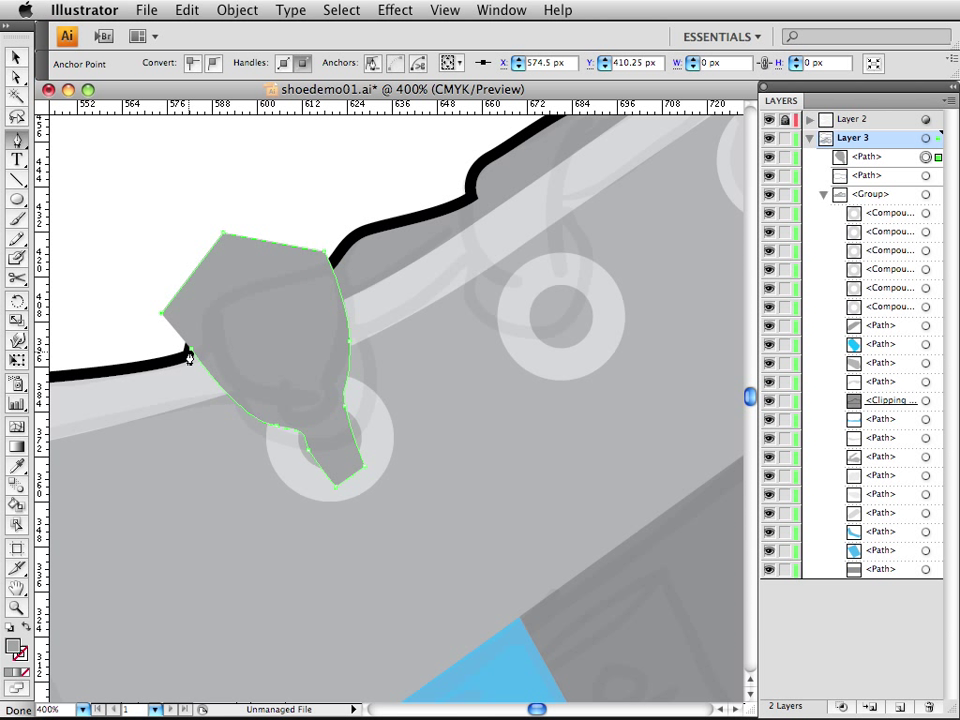
- Fill the lace shape with a very light grey and move it to the top of the clipping group, and deselect it
key("v")
left_click(125, 268)
left_click(246, 343)
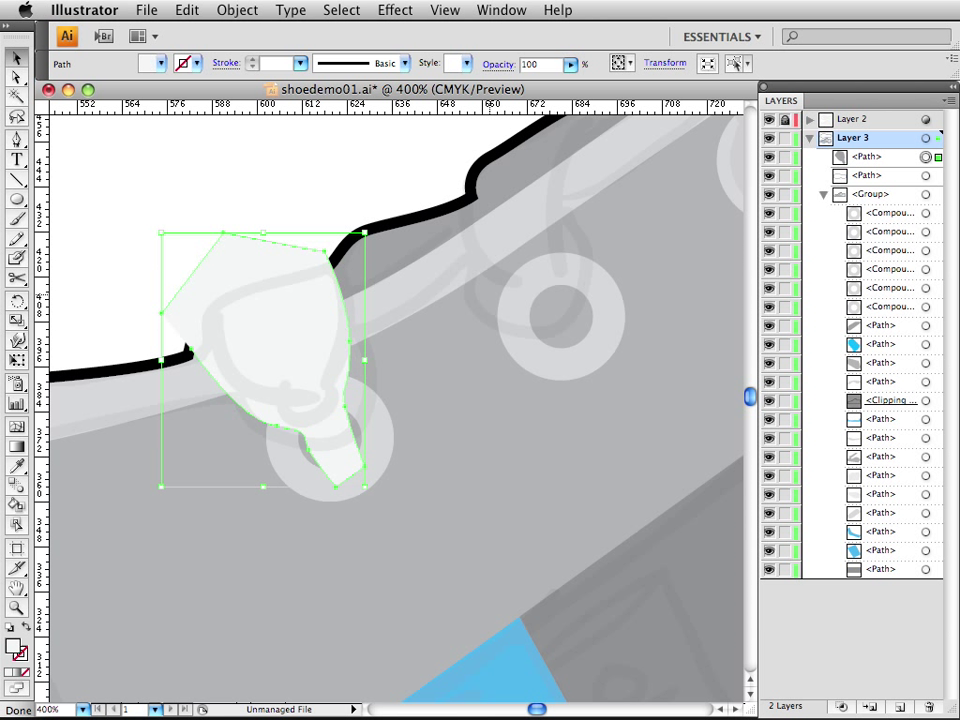
left_click_drag(874, 161, 864, 215)
left_click(310, 192)
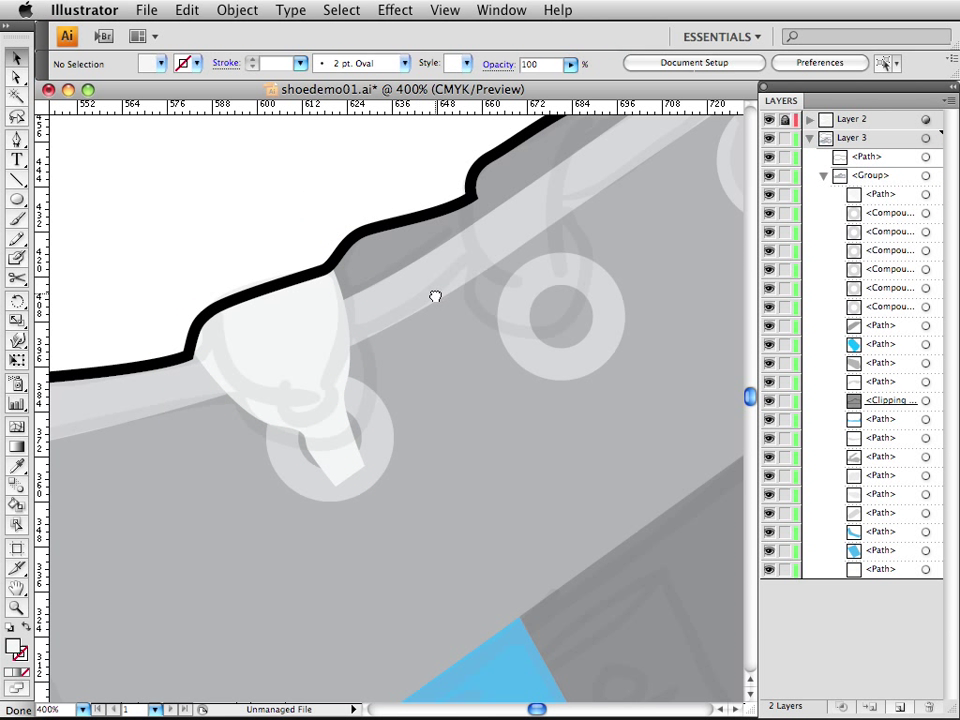
- Isolate the clipping group again and inspect the clipped lace shape over the lowest eyelet
left_click_drag(435, 296, 431, 339)
double_click(388, 378)
left_click(432, 373, "alt+super")
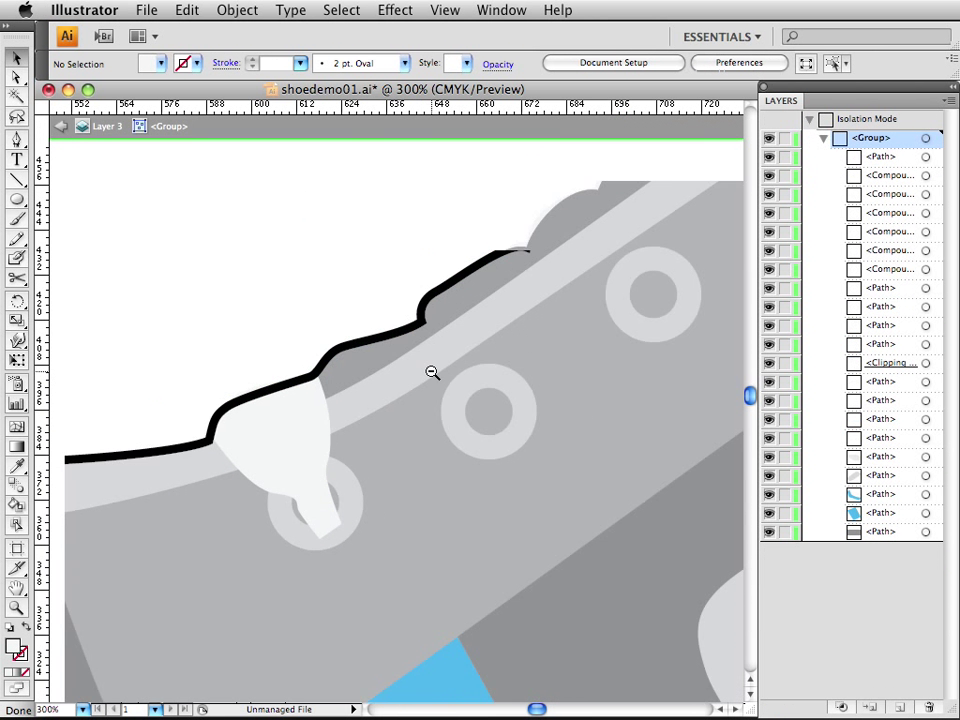
left_click(431, 373, "alt+super")
left_click(431, 373, "alt+super")
left_click(373, 496, "super")
scroll(372, 495, "up", 2)
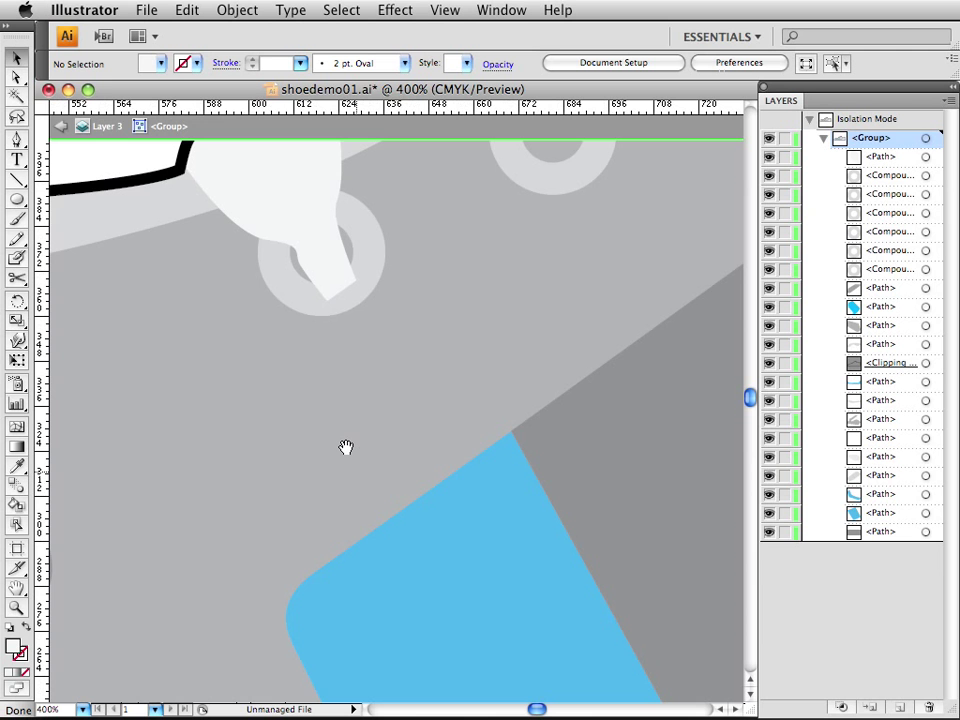
- Examine how the lace end overlaps the lowest eyelet, selecting the ring and the lace shape in turn
left_click_drag(356, 199, 378, 306)
left_click(399, 381)
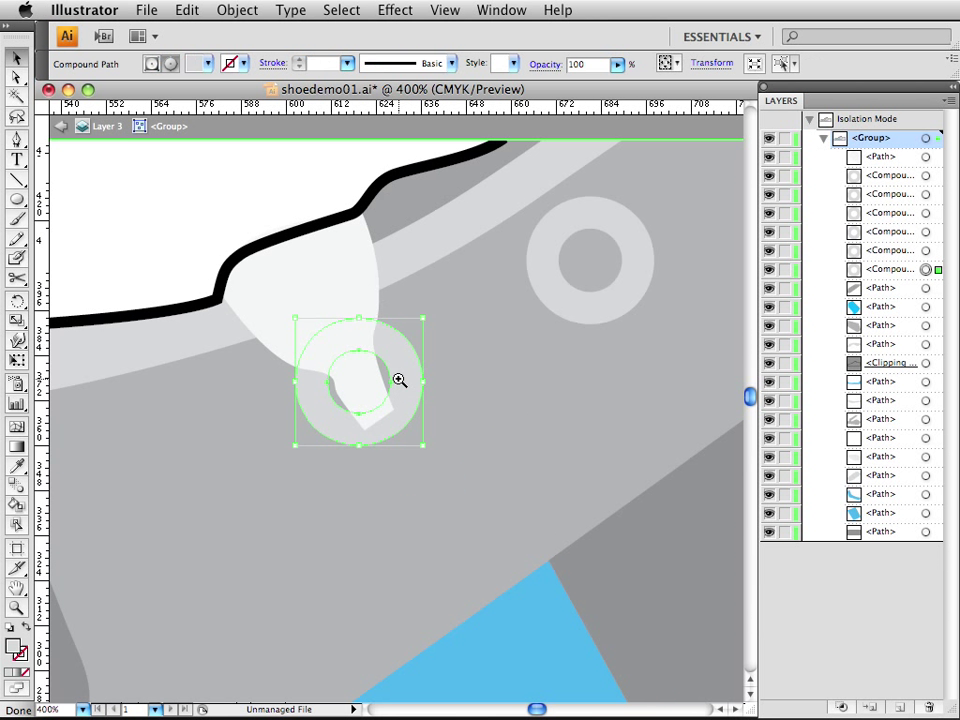
left_click(399, 380, "super")
left_click_drag(394, 379, 419, 411)
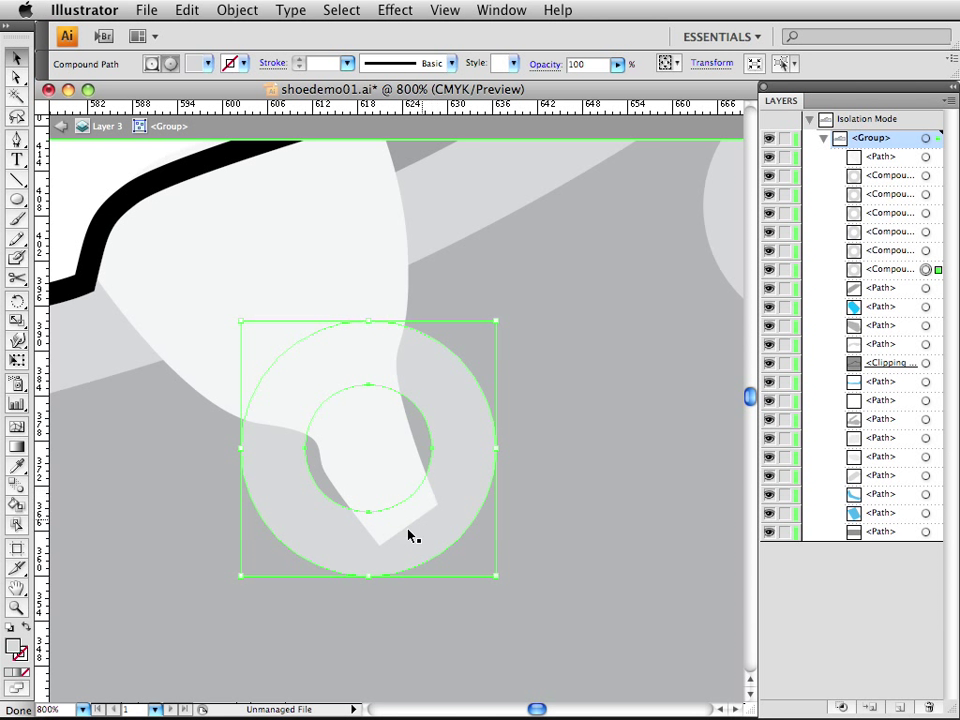
left_click(94, 184)
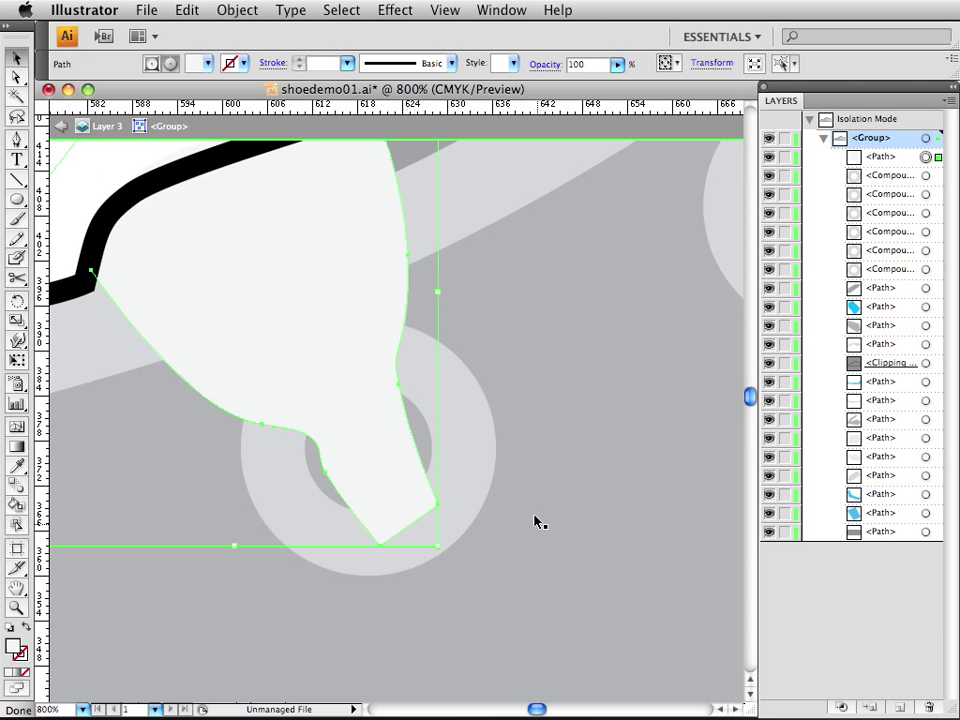
left_click(466, 453)
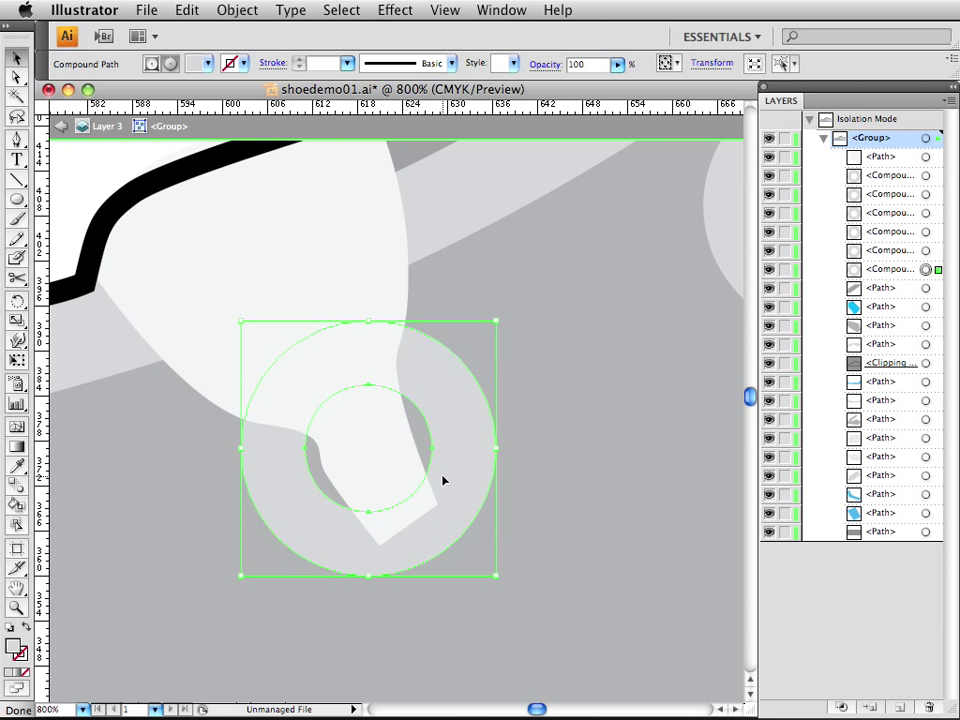
left_click(80, 170)
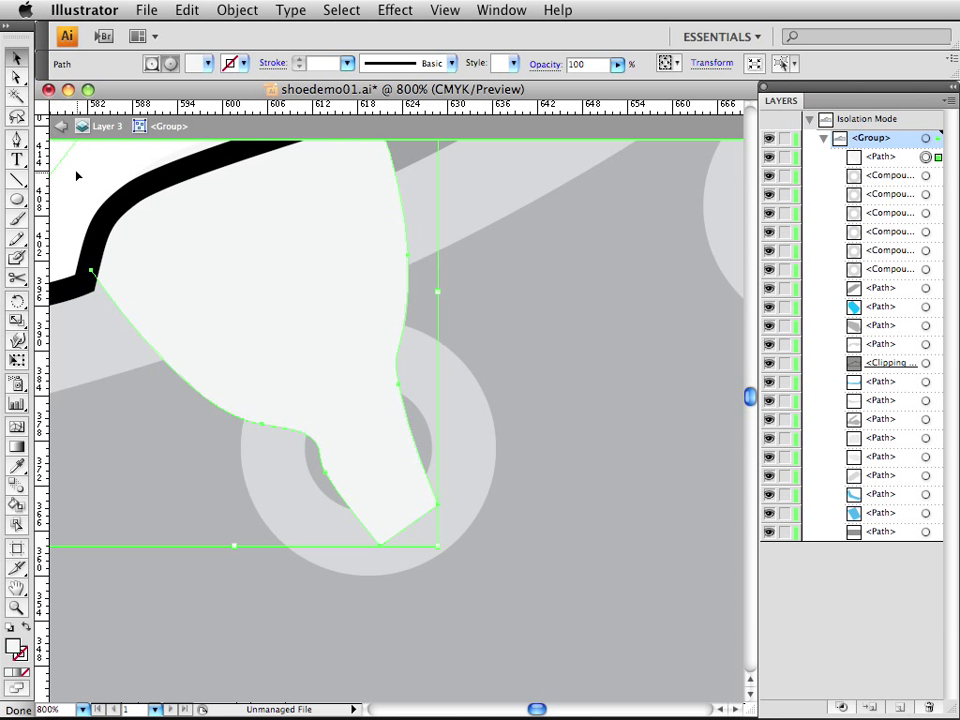
left_click(76, 176)
- Draw a closed Pen tool shape over the lace end, with its upper edge following the lower inner curve of the lowest eyelet's hole
key("p")
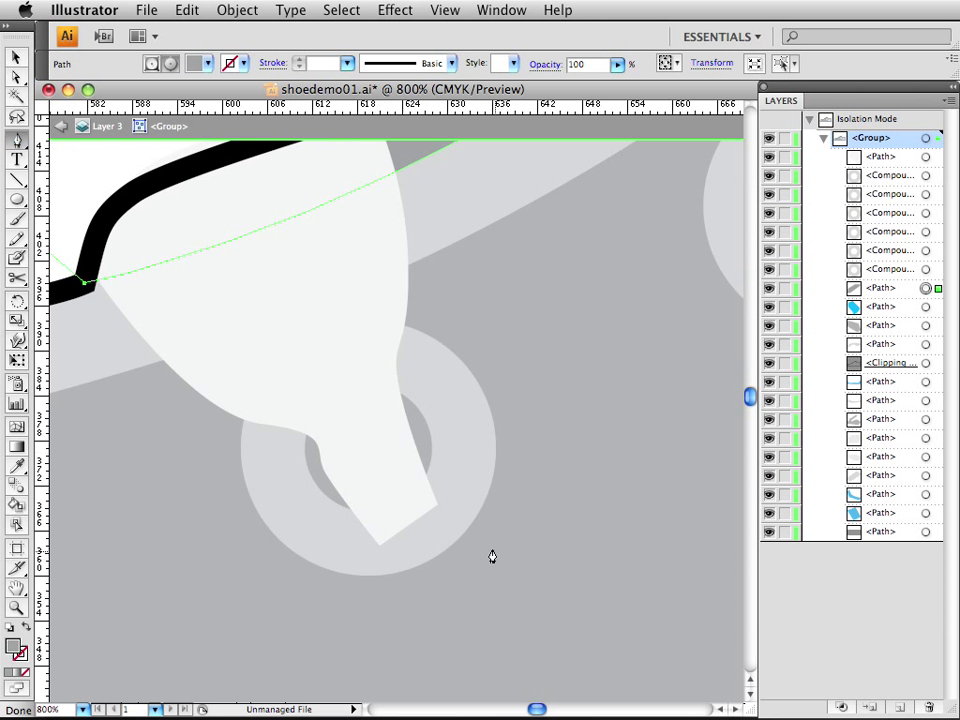
left_click(413, 520)
left_click(345, 410)
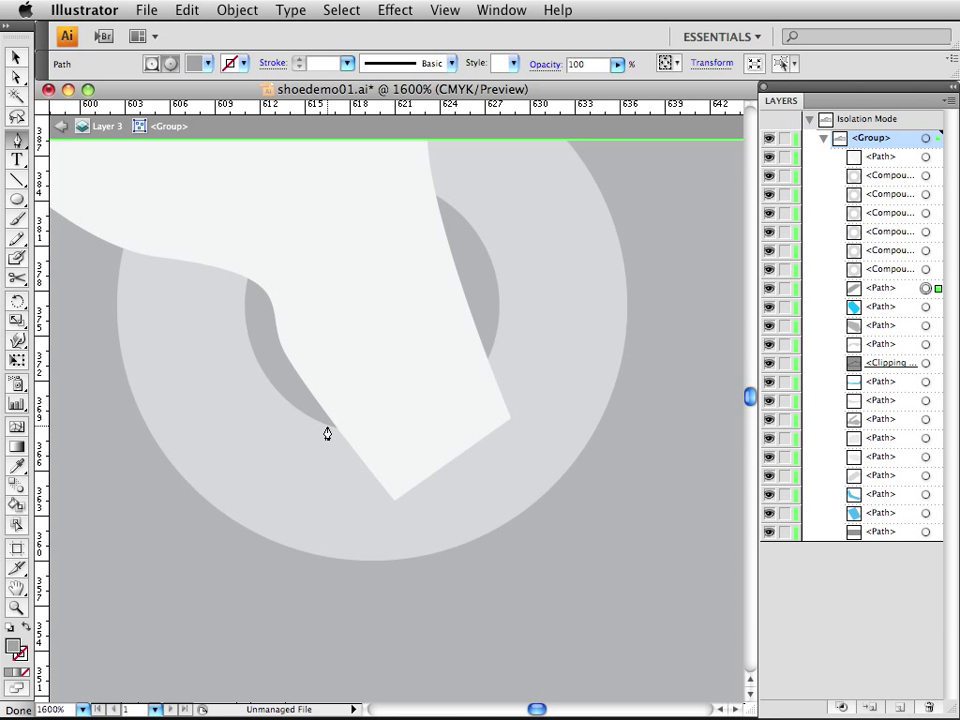
left_click(320, 421)
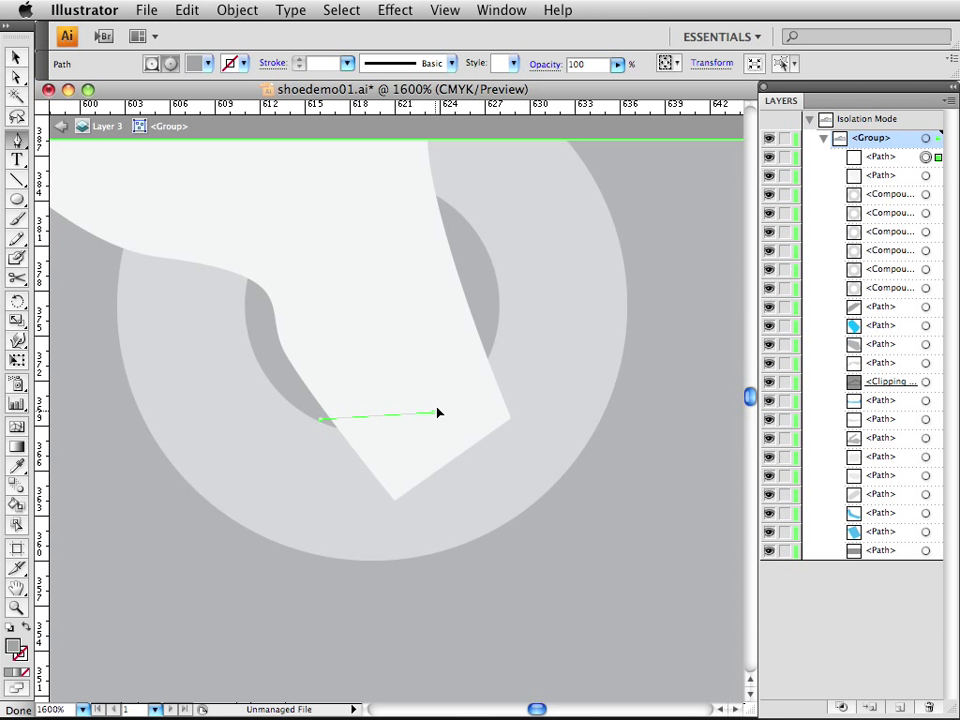
left_click_drag(434, 412, 486, 373)
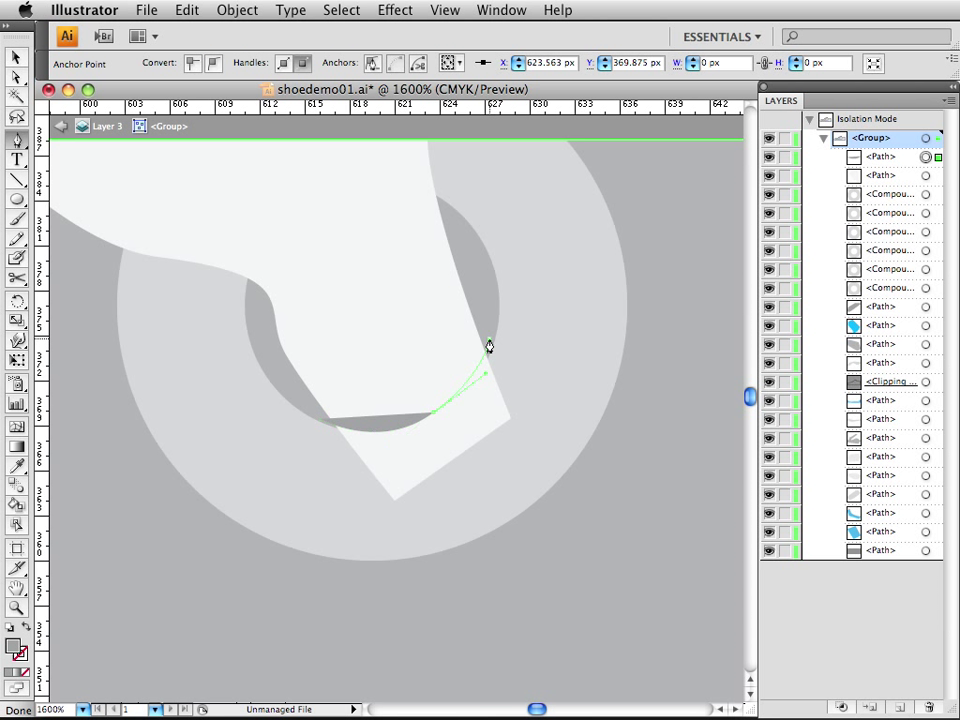
left_click(489, 343)
left_click(565, 376)
left_click(489, 517)
left_click(358, 550)
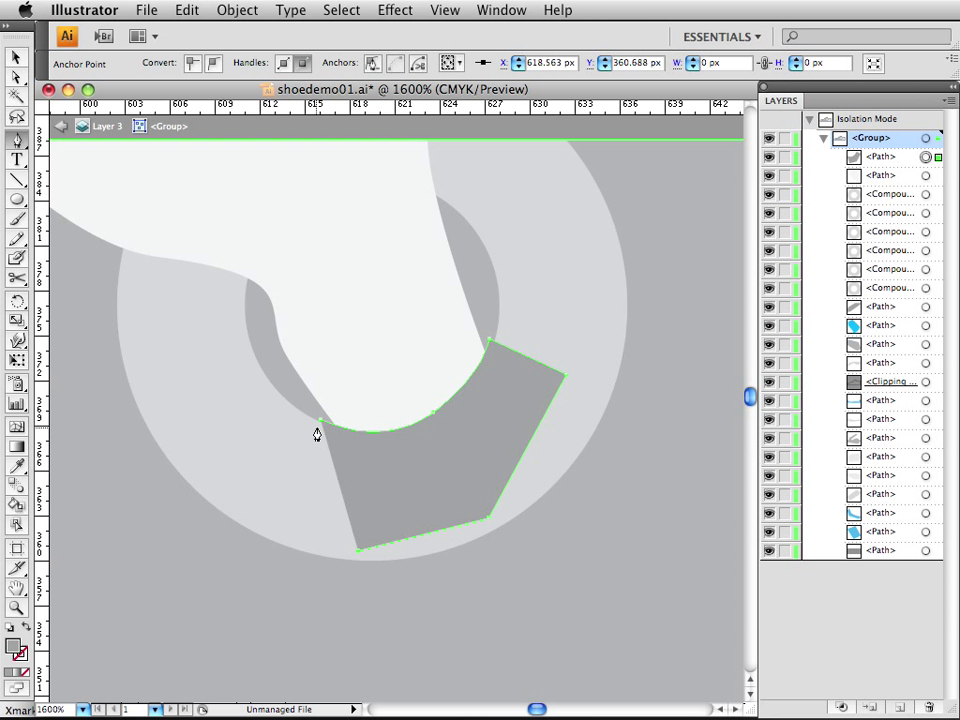
left_click(321, 424)
- Subtract the drawn shape from the lace with Pathfinder's Minus Front so the lace ends at the eyelet hole
key("v")
left_click(368, 340, "shift")
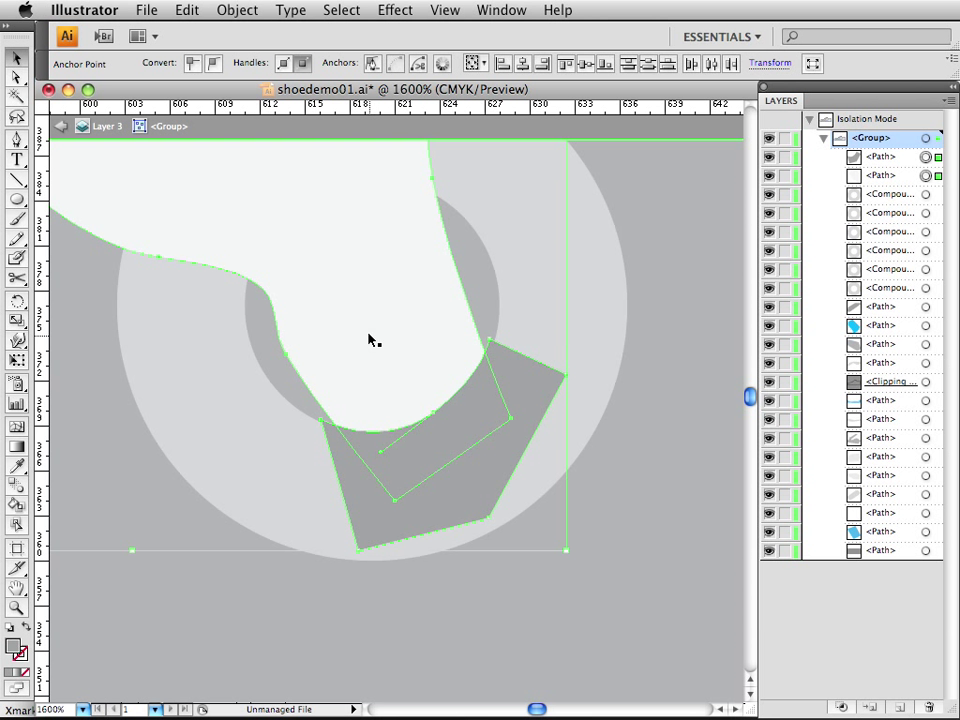
key("ctrl+shift+F9")
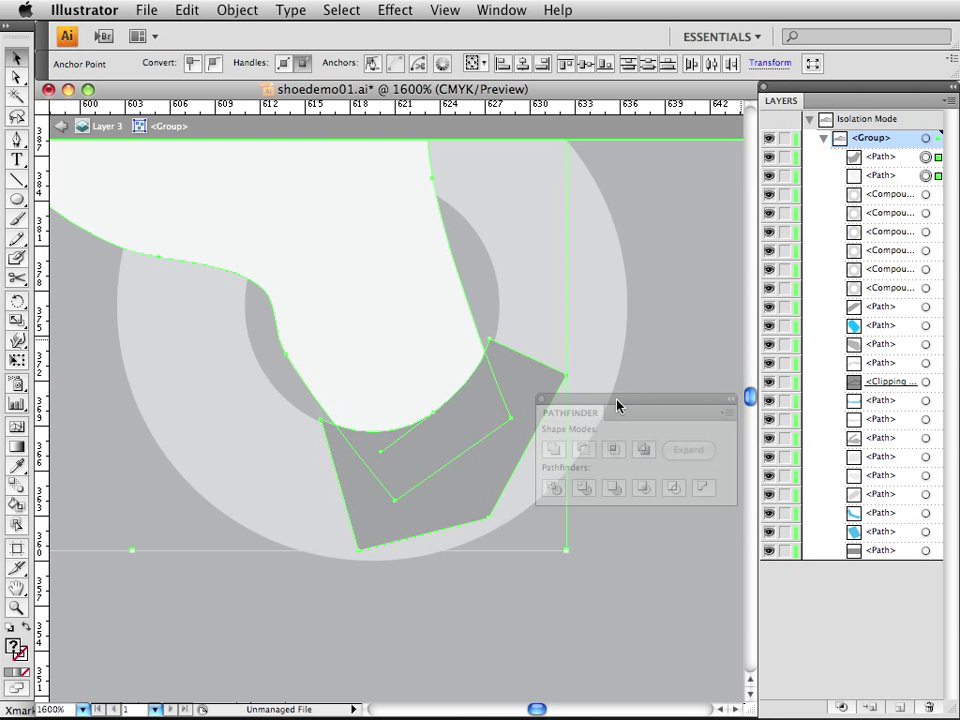
left_click(583, 449)
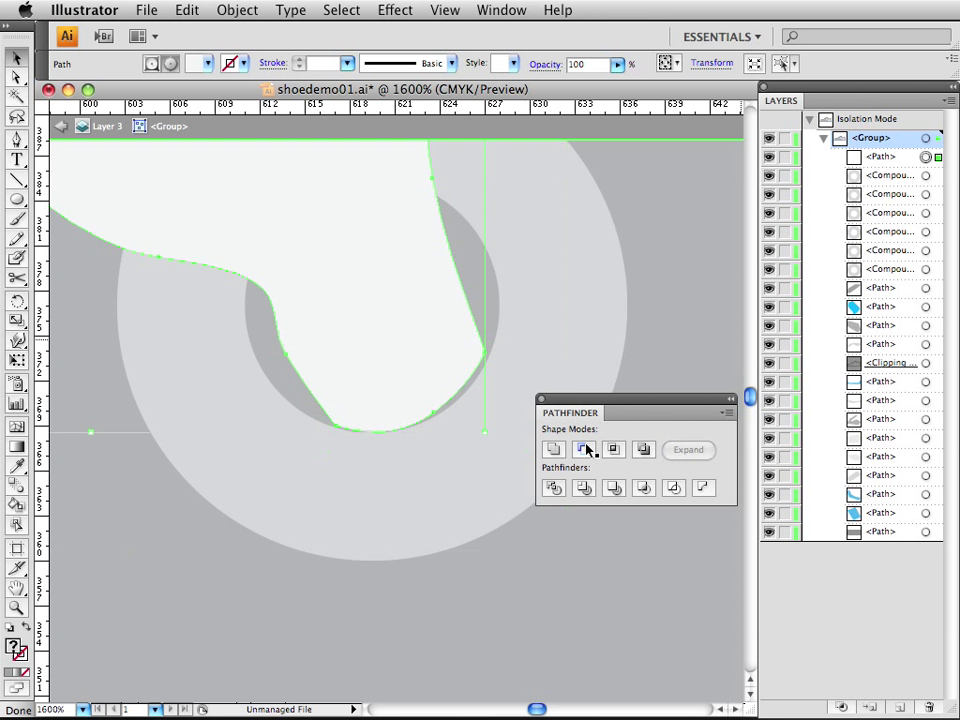
- Nudge the anchor points on the trimmed lace end to match the curved inner edge of the eyelet hole
key("a")
left_click(486, 356)
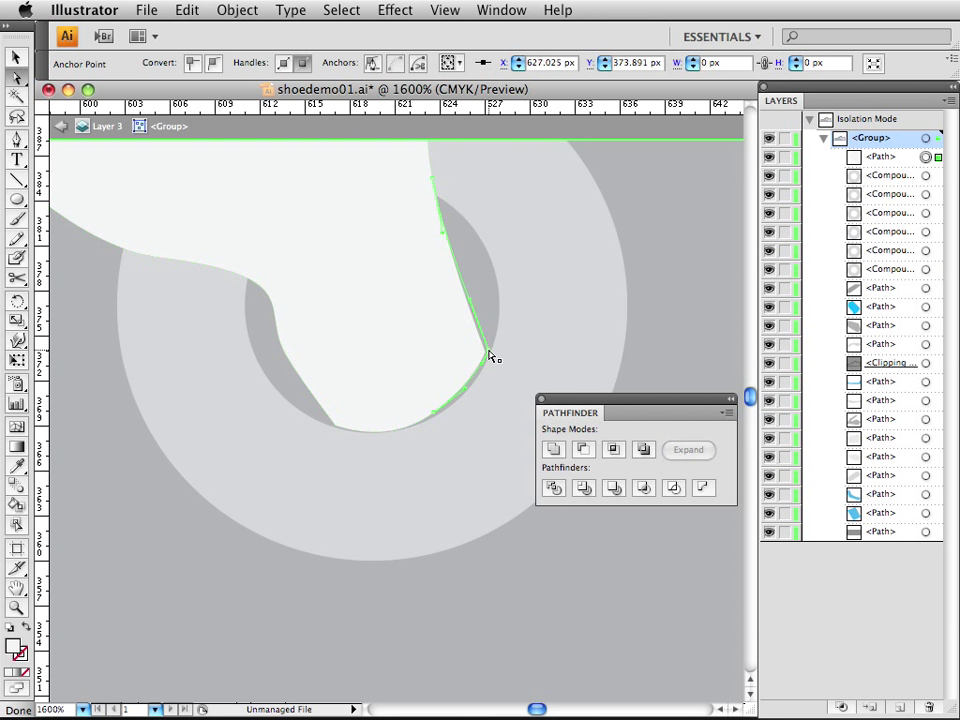
left_click_drag(487, 353, 489, 350)
left_click(432, 413)
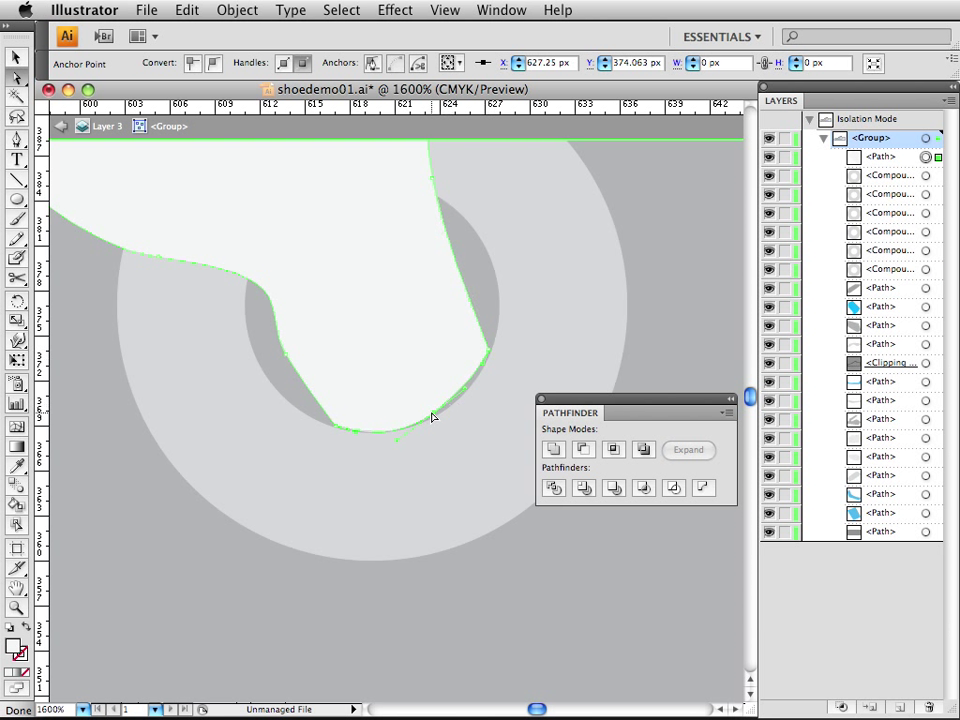
left_click(334, 428)
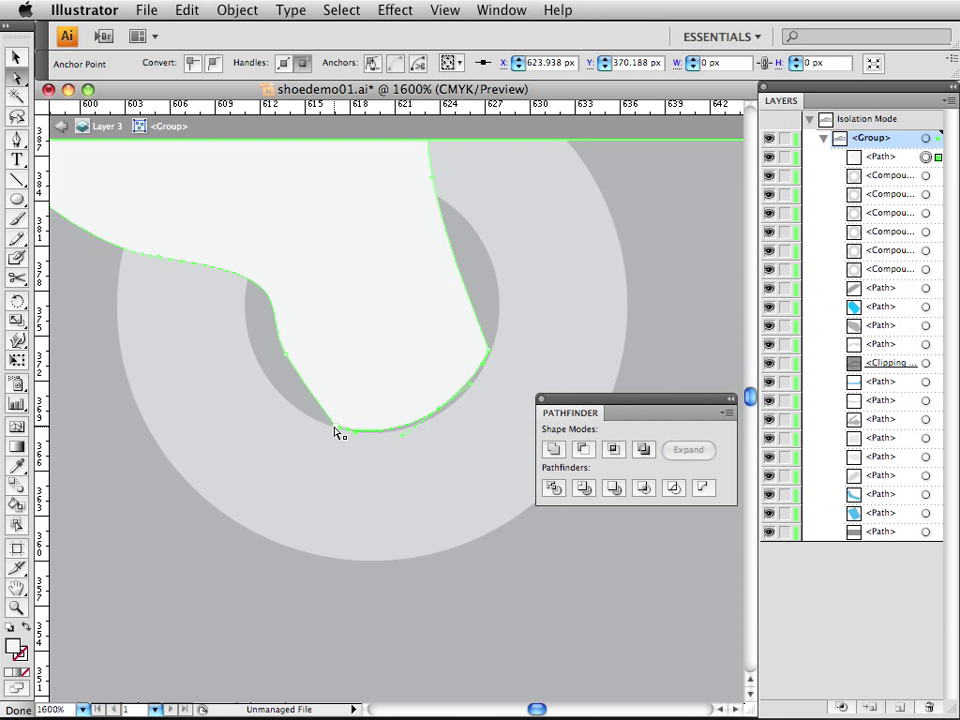
- Examine the trimmed lace in context with the black outline, the remaining eyelets and the whole side-view shoe
key("v")
left_click(413, 322, "alt+super")
left_click(413, 322, "alt+super")
left_click(414, 322, "alt+super")
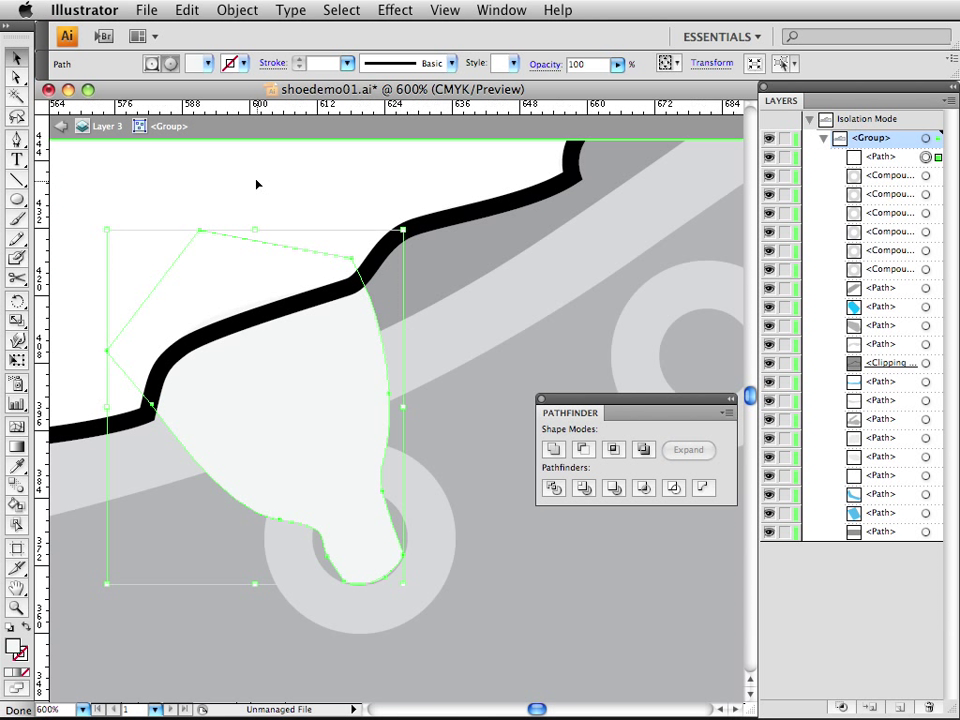
left_click(257, 182)
left_click(97, 397)
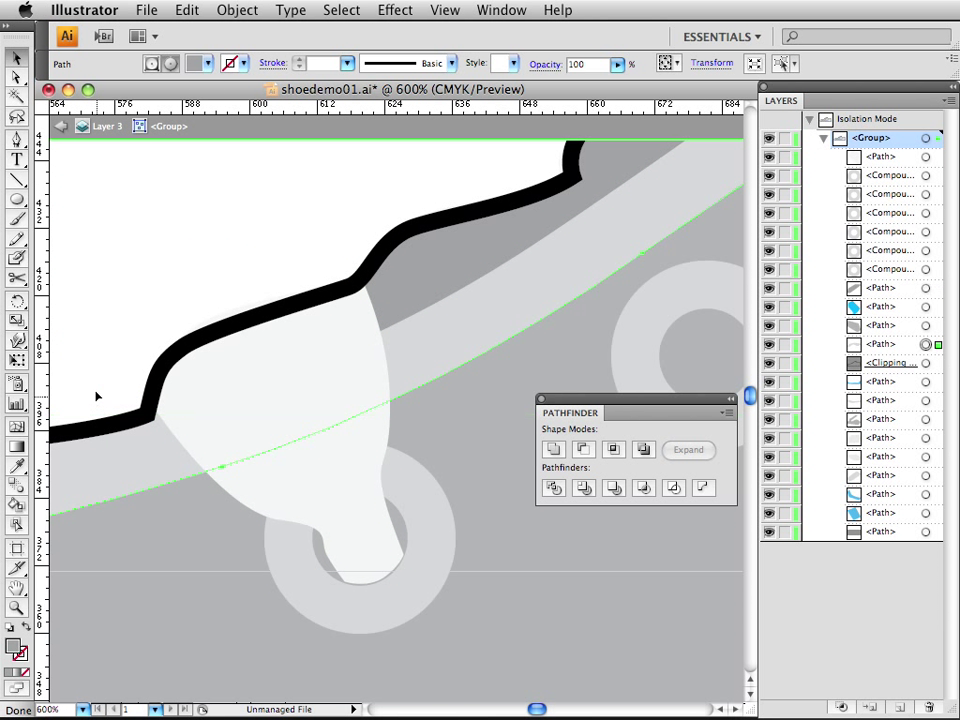
left_click(329, 507, "alt+super")
left_click(330, 508, "alt+super")
left_click_drag(451, 419, 386, 568)
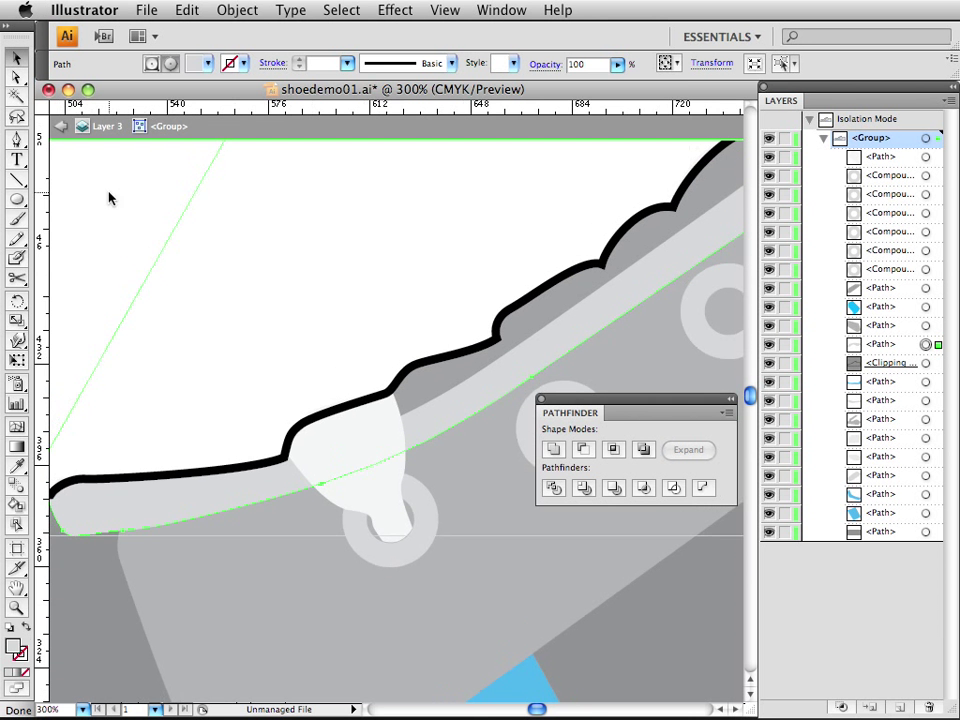
left_click(109, 197)
left_click_drag(415, 450, 213, 531)
left_click(381, 403, "alt+super")
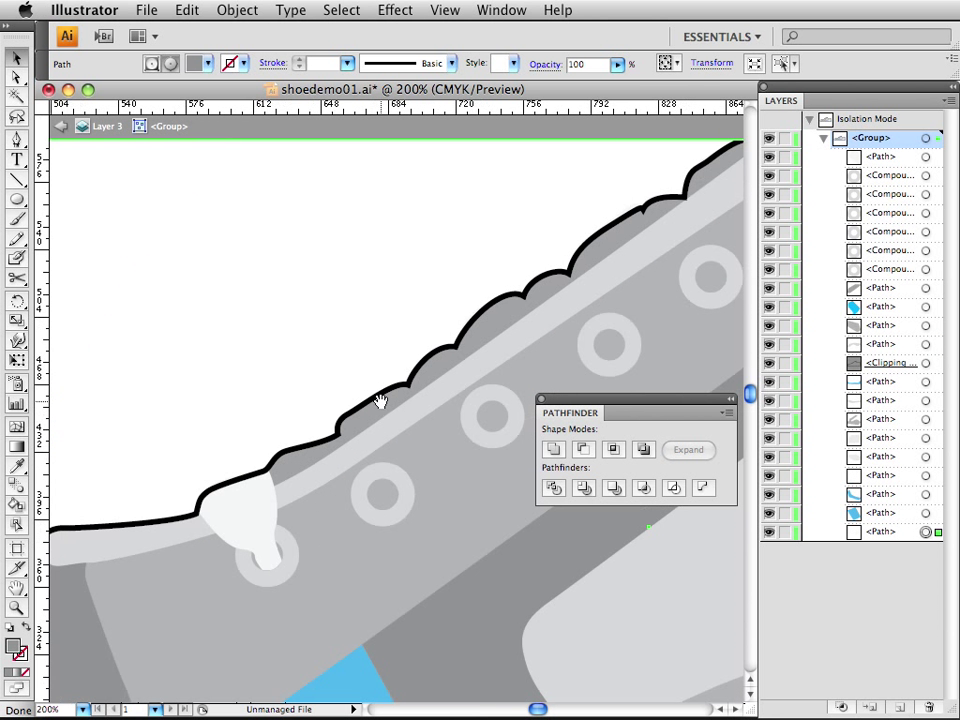
scroll(358, 321, "down", 3)
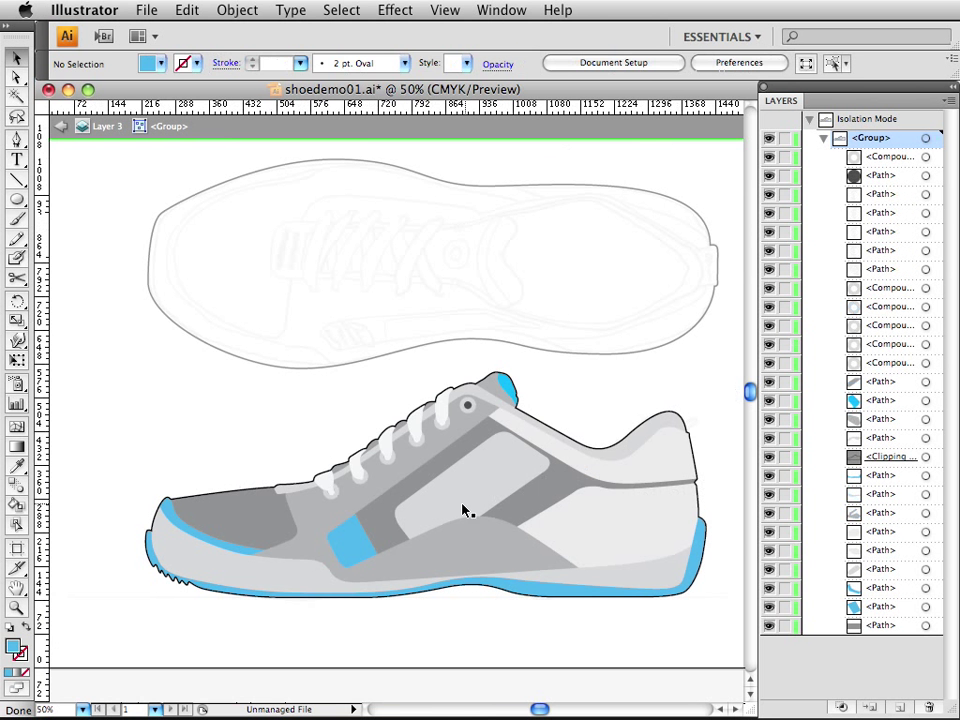
- Remove the black outline from the shoe's clipping path, giving it neither fill nor stroke, and deselect it
left_click(459, 503)
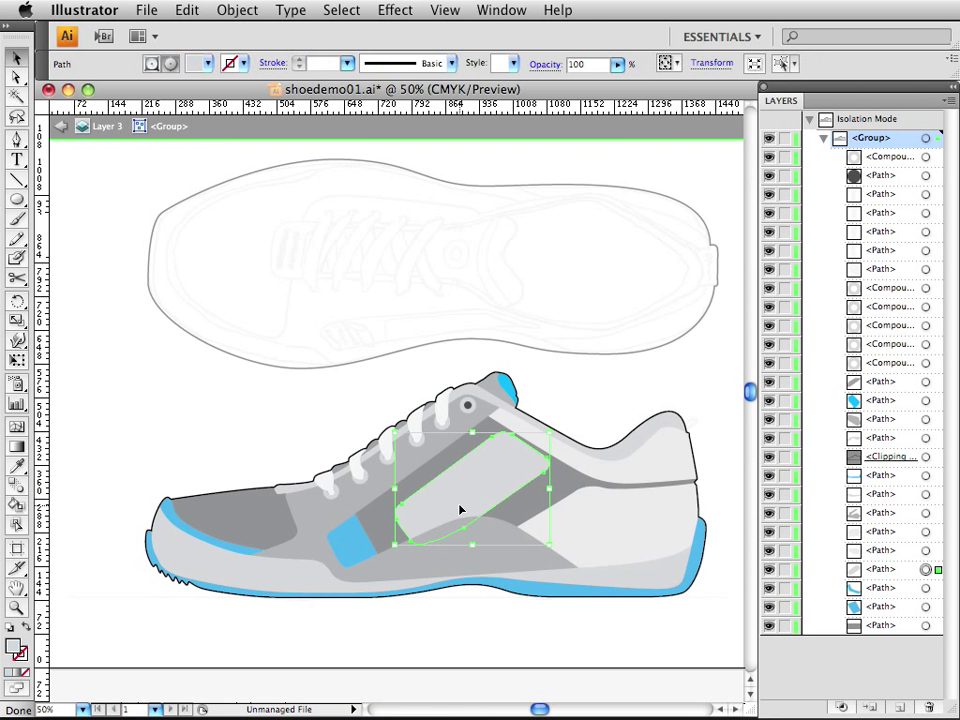
left_click(304, 463)
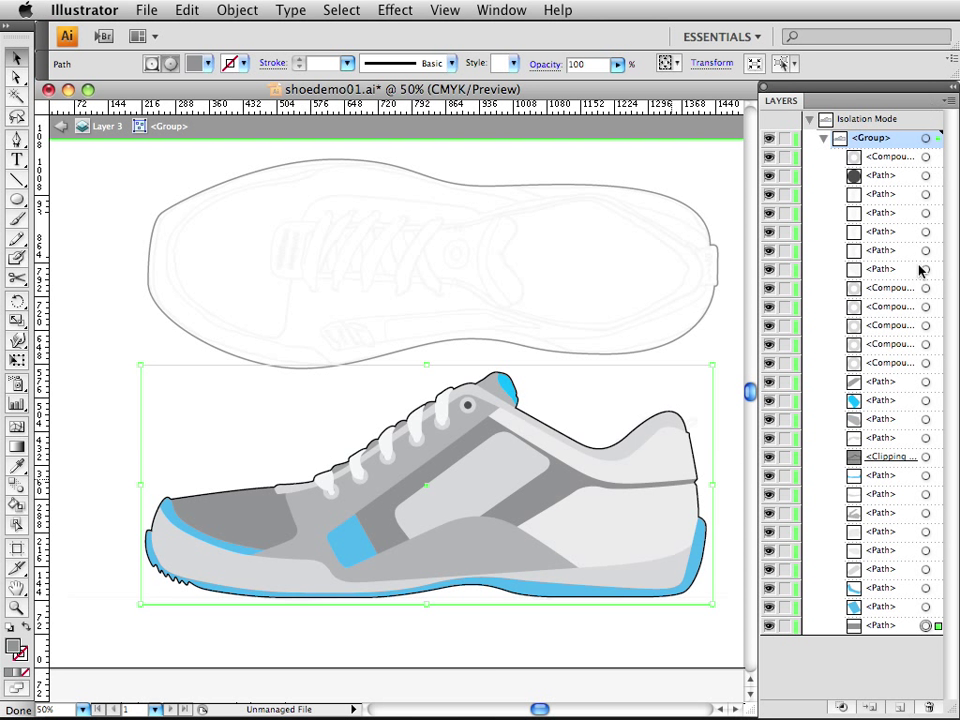
left_click(926, 457)
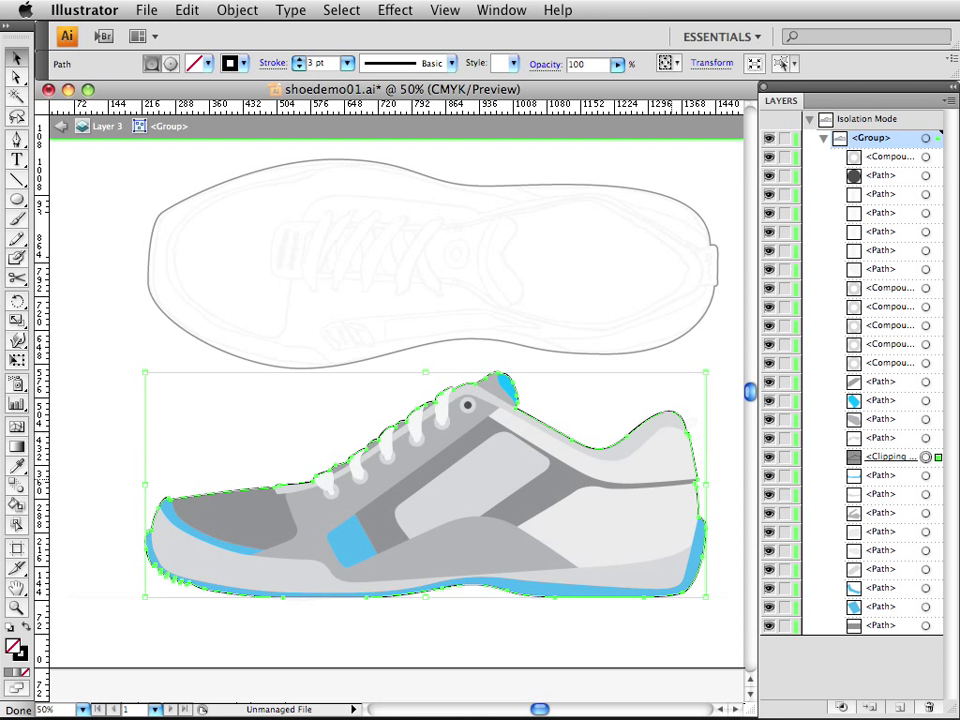
left_click(23, 629)
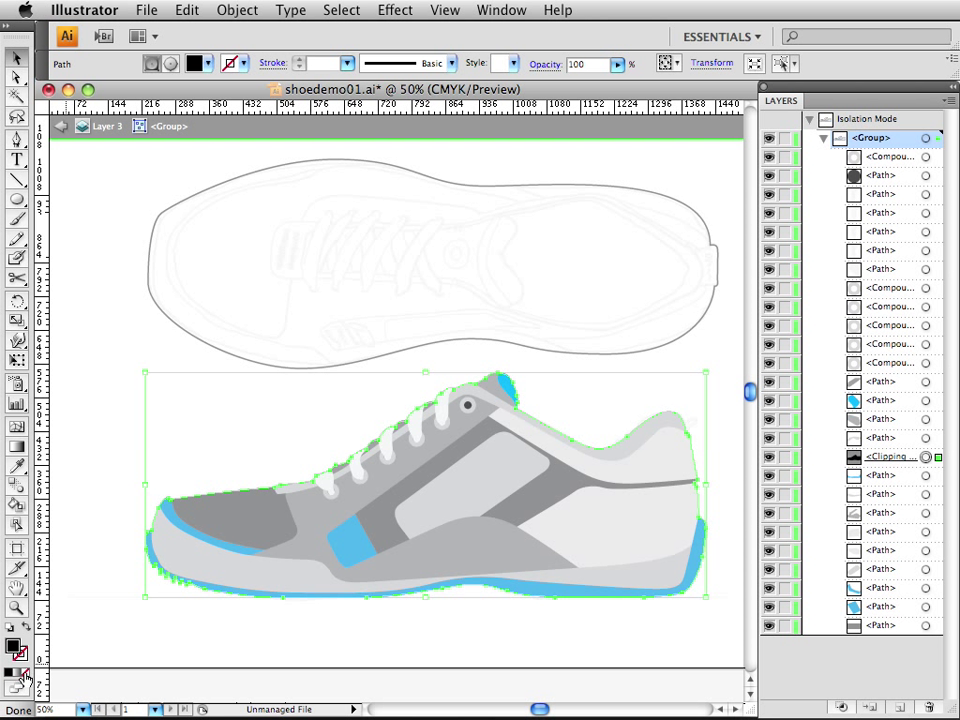
left_click(25, 675)
left_click(85, 577)
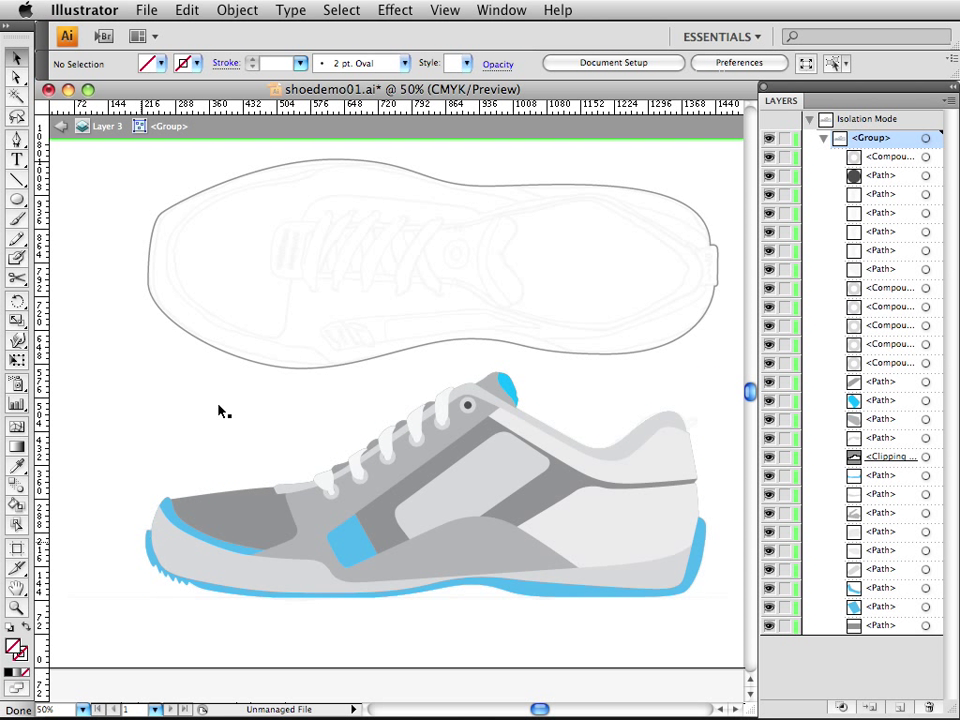
- Exit isolation mode on the shoe's clipping group and view the whole artboard
left_click(286, 550)
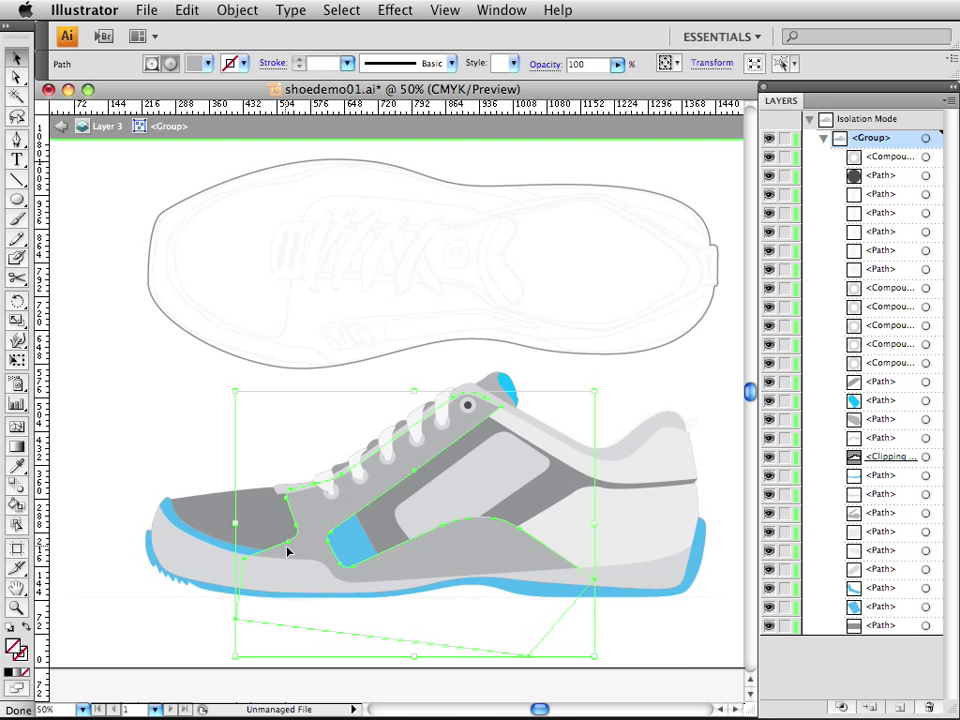
double_click(146, 628)
double_click(68, 548)
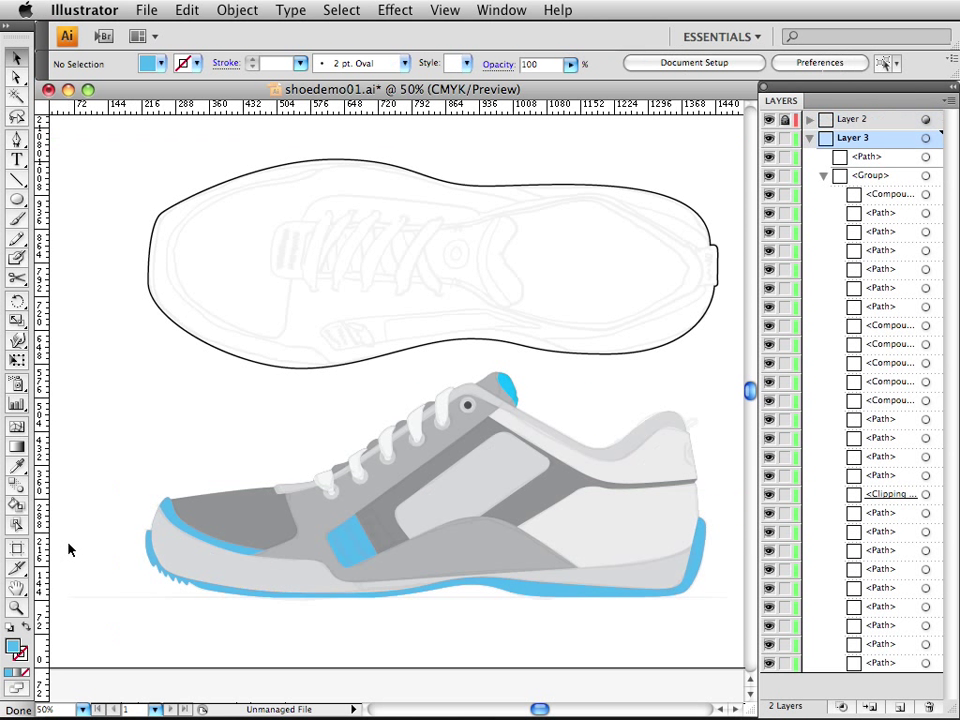
left_click(531, 439, "alt+super")
left_click_drag(490, 440, 548, 447)
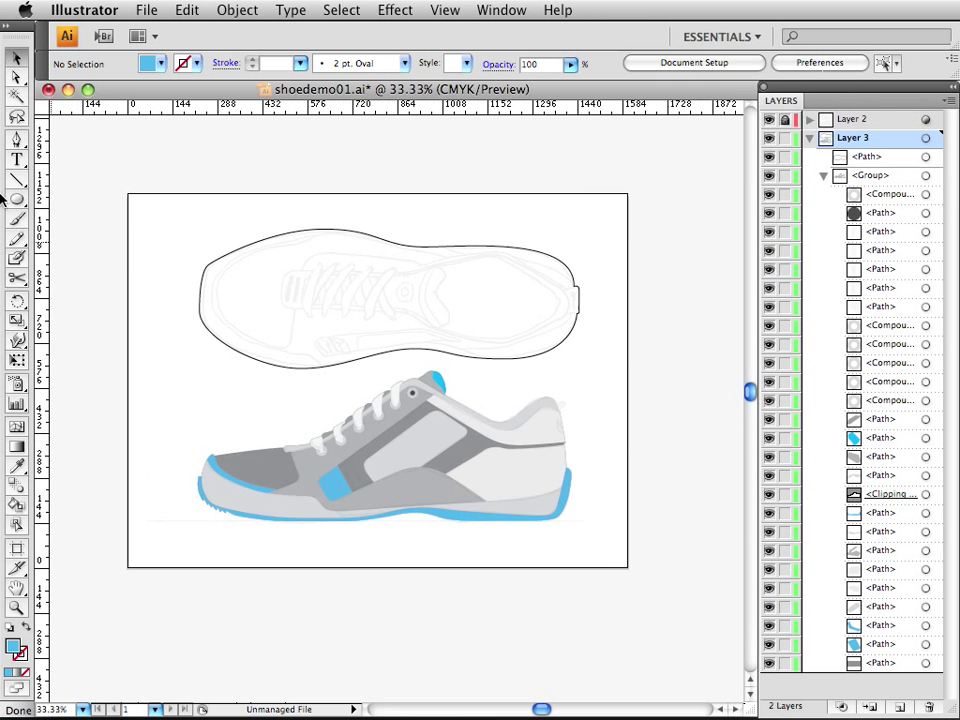
- Draw a large circle with the Ellipse tool over both shoe views and fill it with white
left_click(19, 201)
left_click_drag(313, 423, 490, 524)
key("v")
left_click_drag(353, 461, 420, 453)
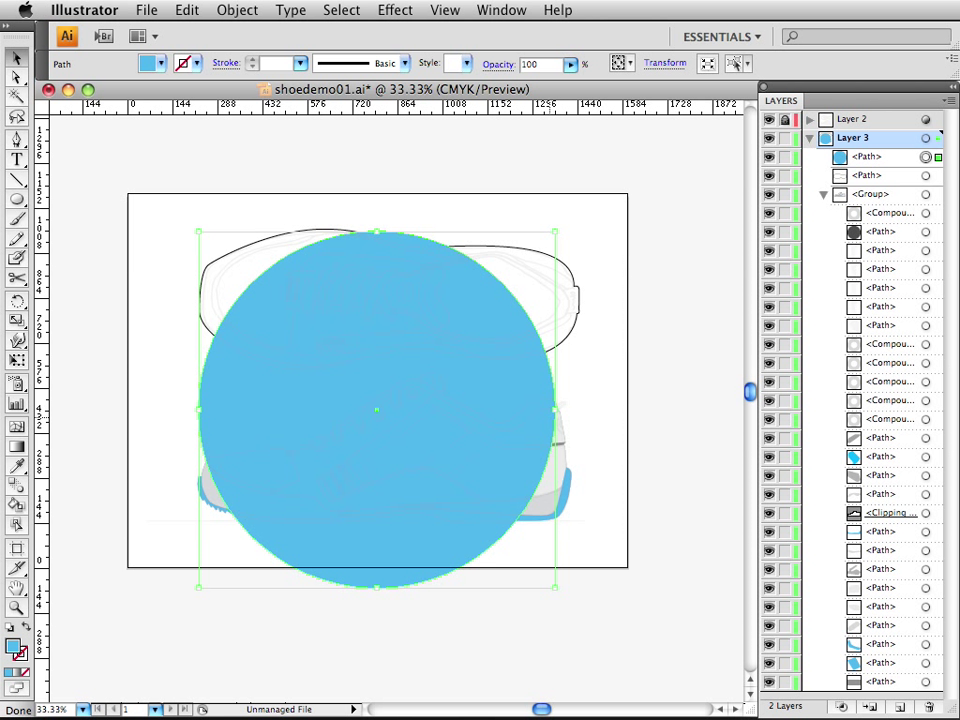
key("slash")
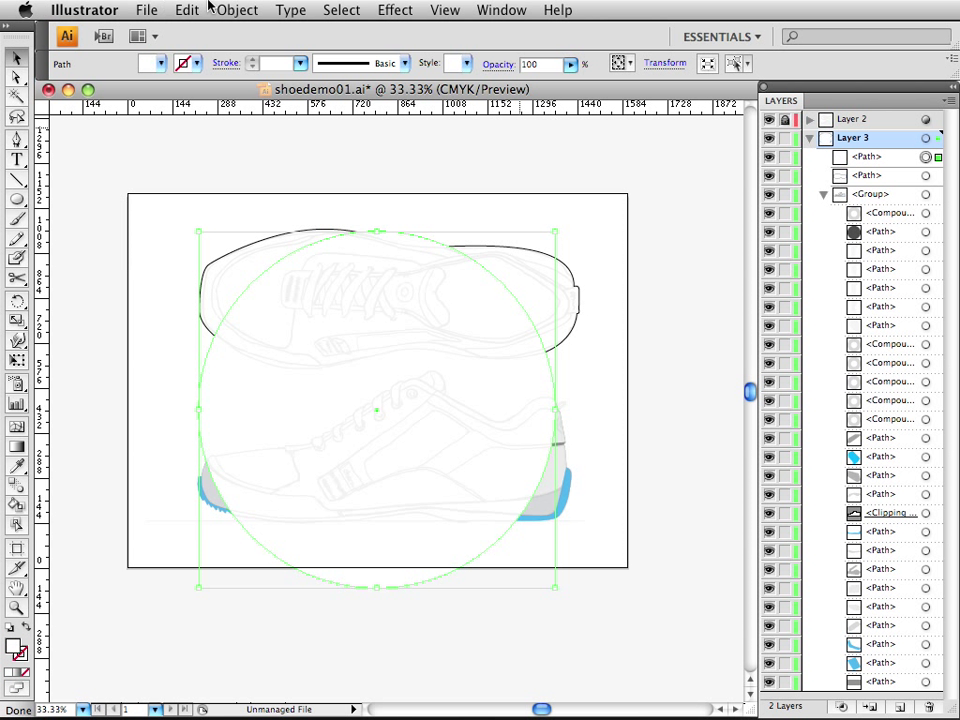
- Convert the large white circle into a gradient mesh with 4 rows, 4 columns and flat appearance
left_click(188, 9)
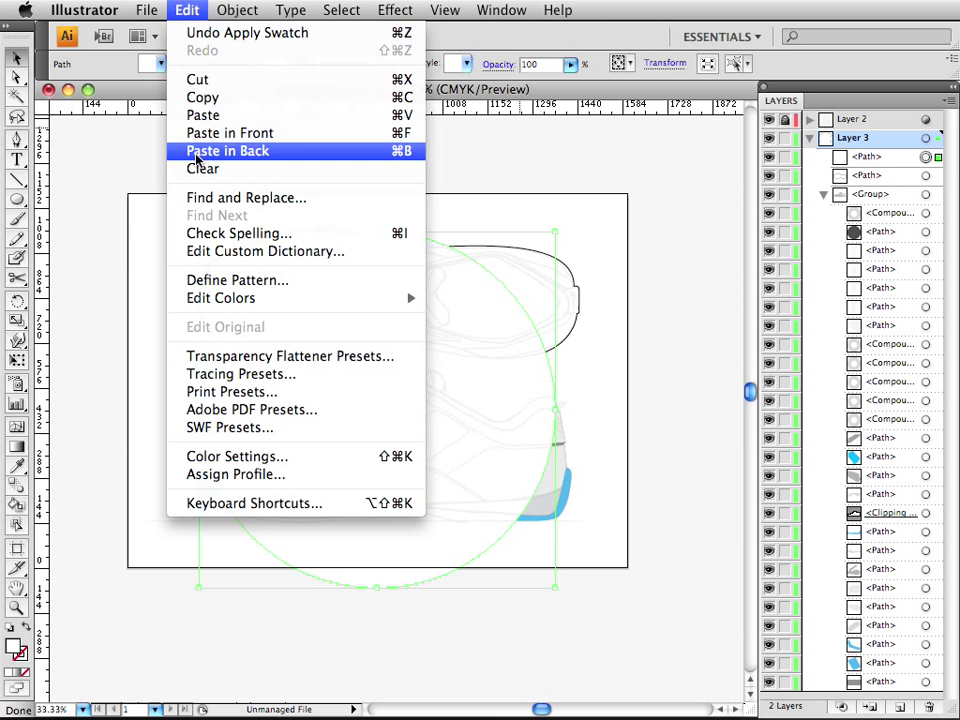
mouse_move(255, 8)
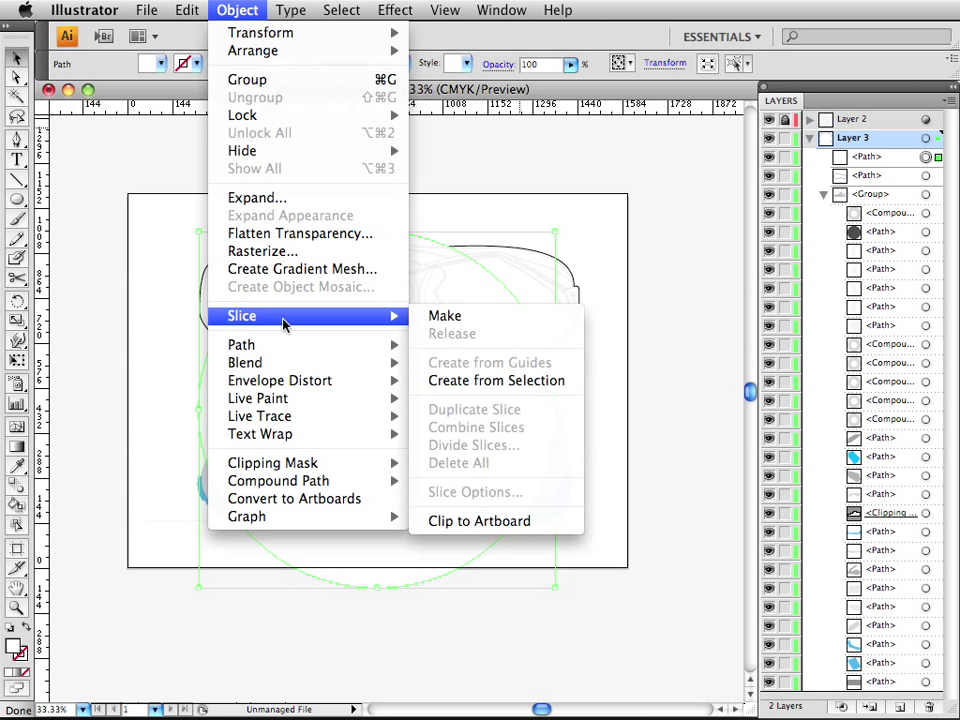
mouse_move(305, 414)
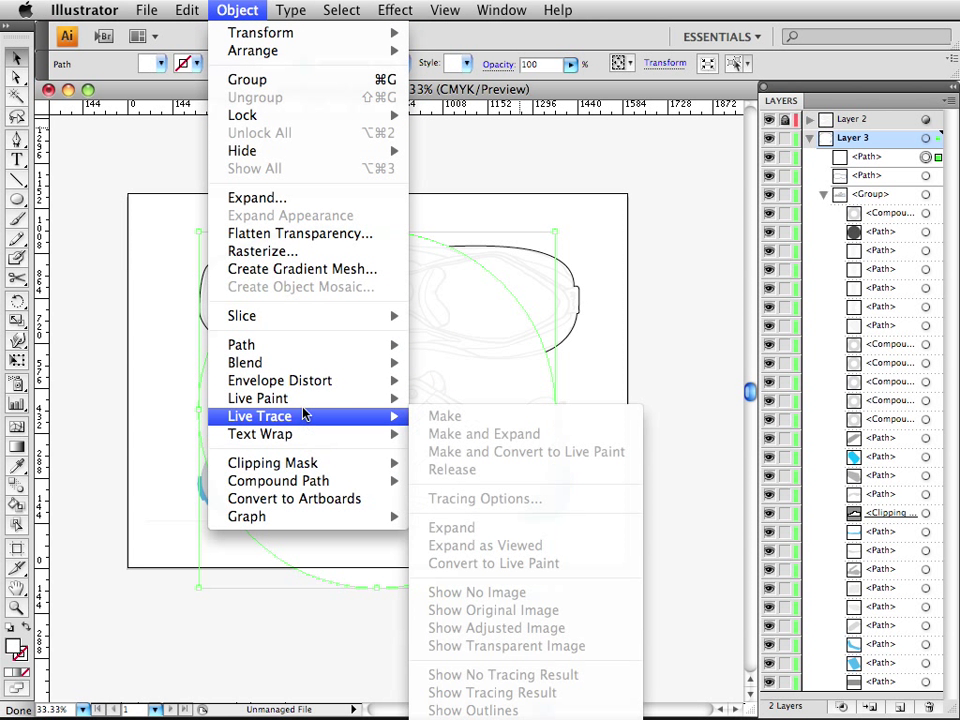
left_click(297, 270)
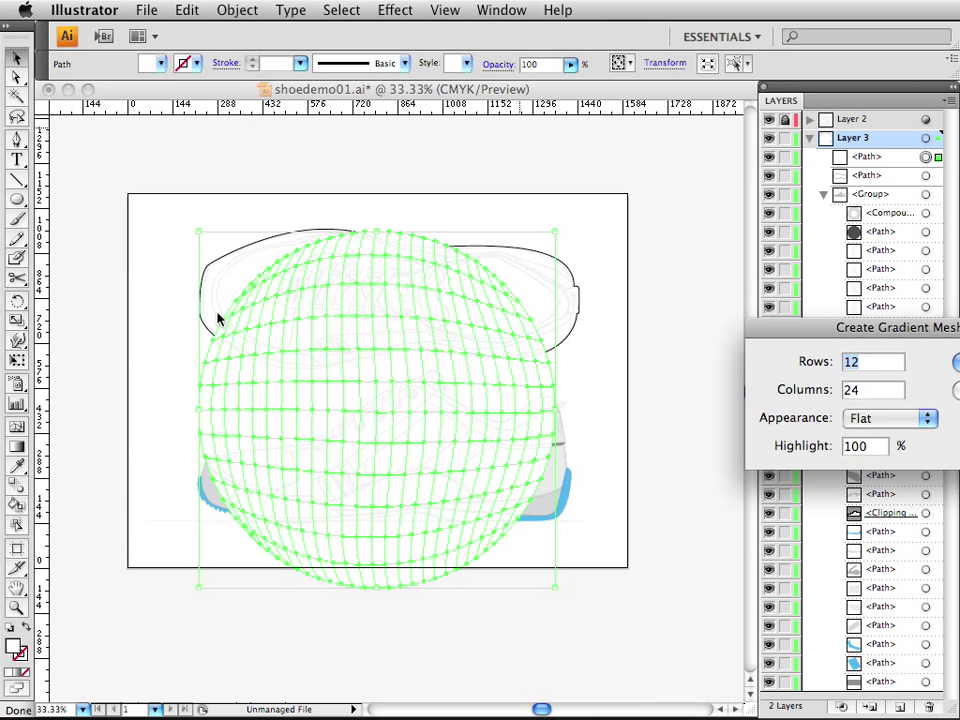
left_click_drag(823, 328, 426, 285)
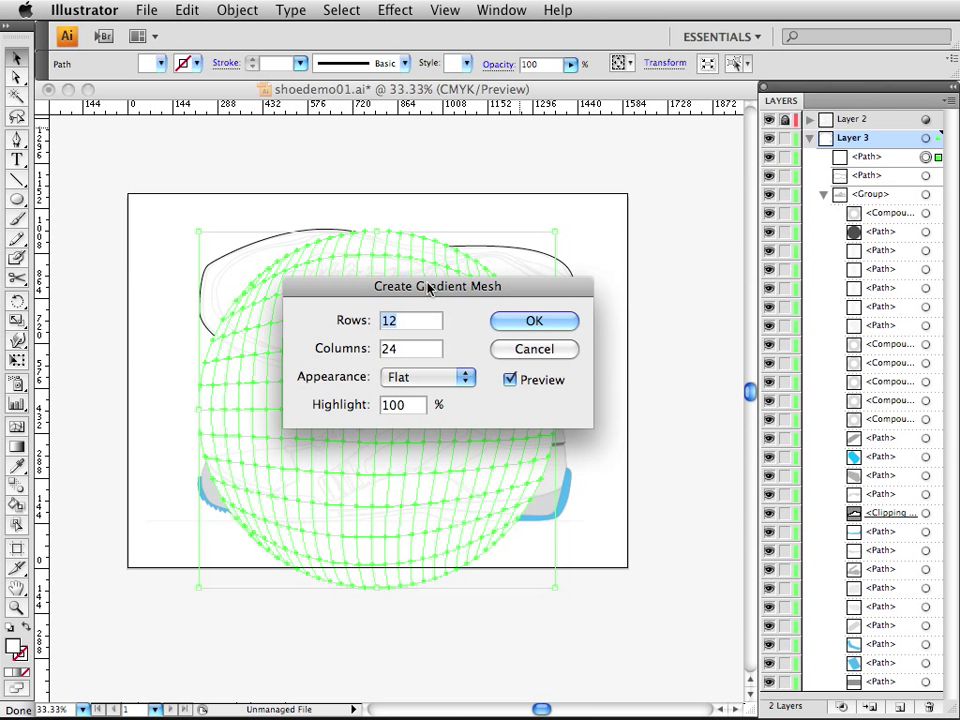
type("4")
key("Tab")
type("4")
key("Tab")
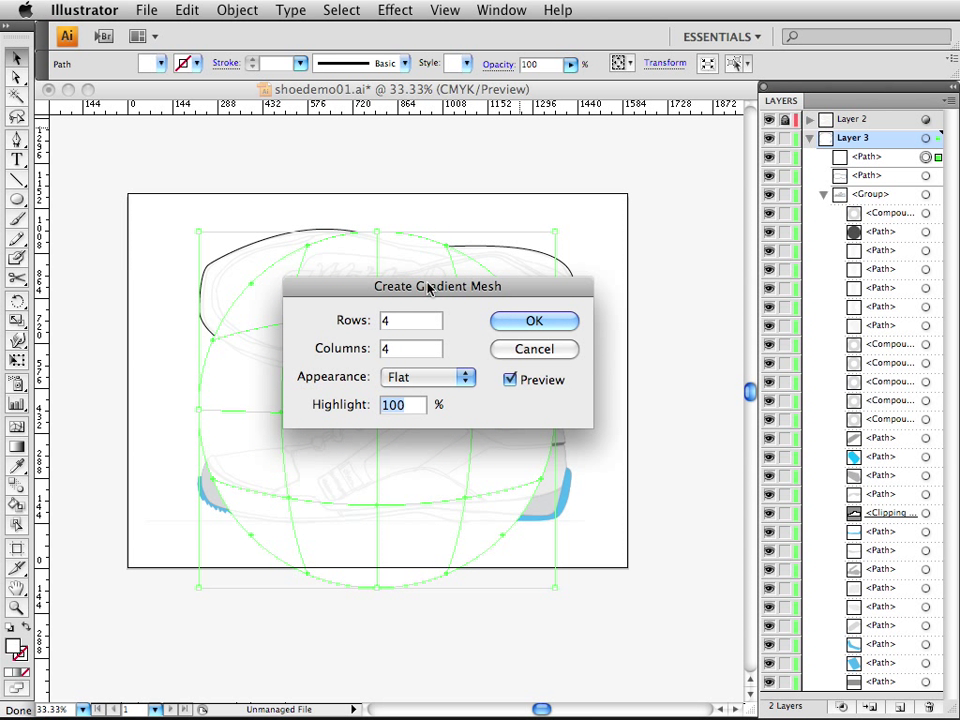
left_click(534, 321)
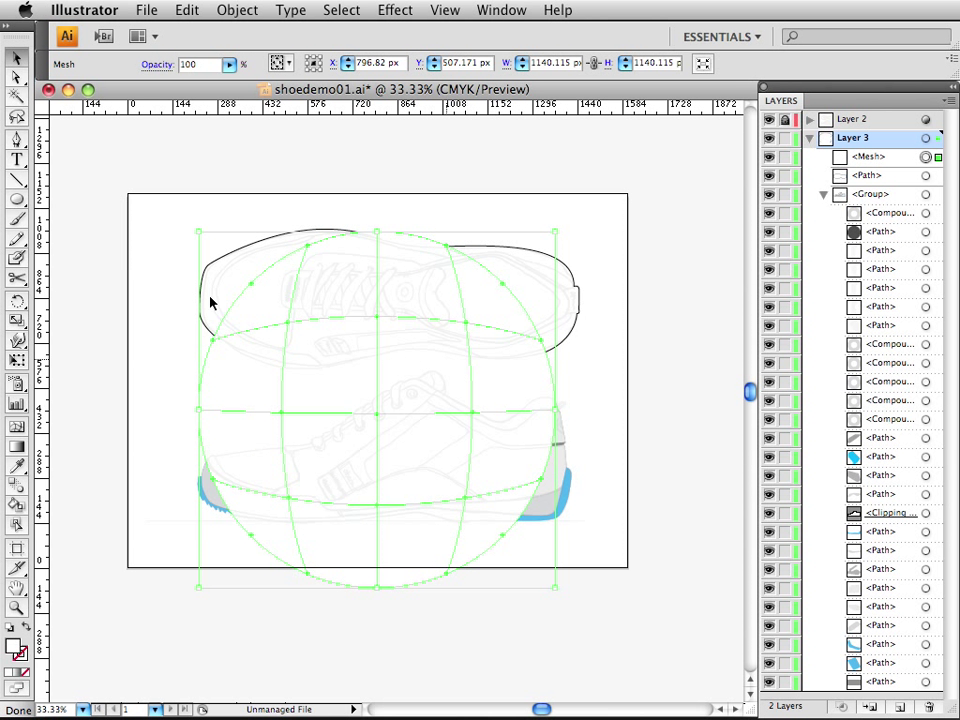
- Fill the circle mesh's centre point with black and the neighbouring mesh points on either side of it with grey
left_click(158, 313)
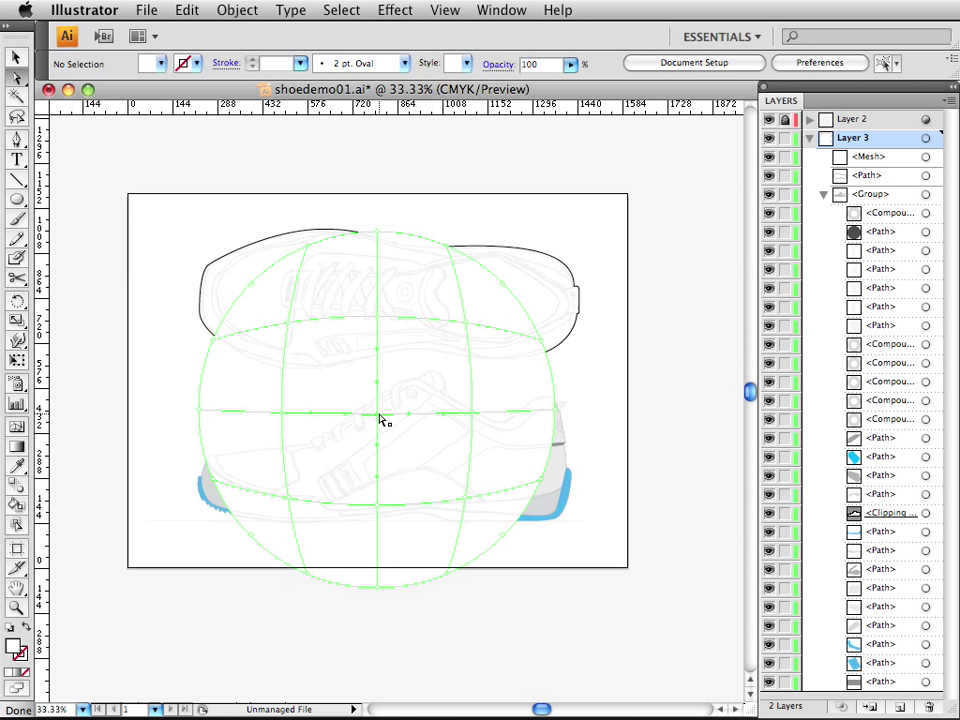
left_click(386, 428)
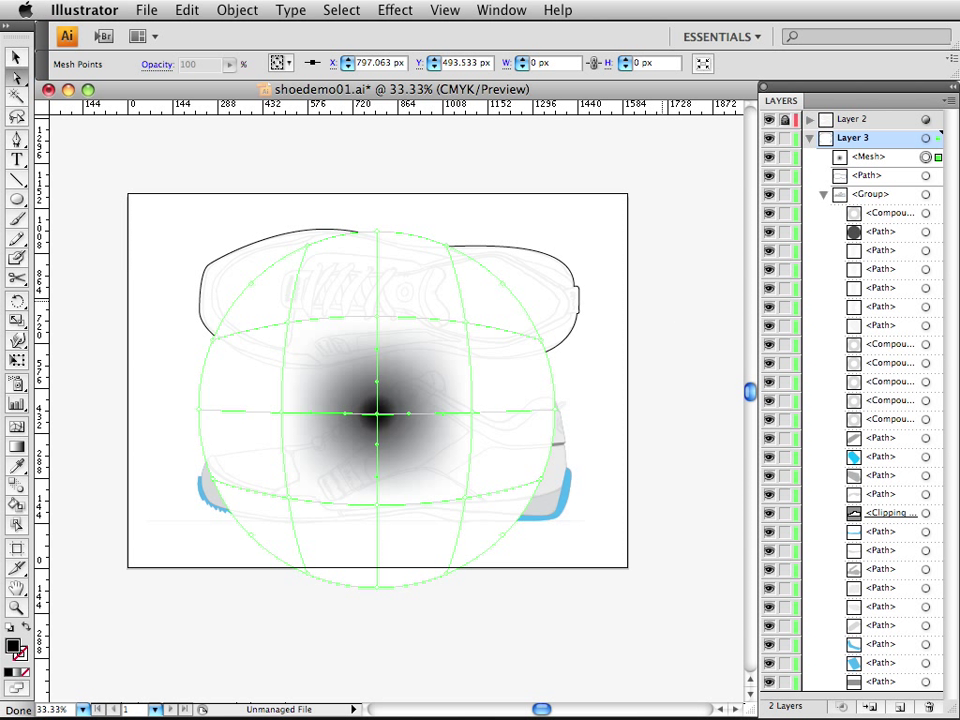
left_click(473, 413)
left_click_drag(442, 413, 428, 415)
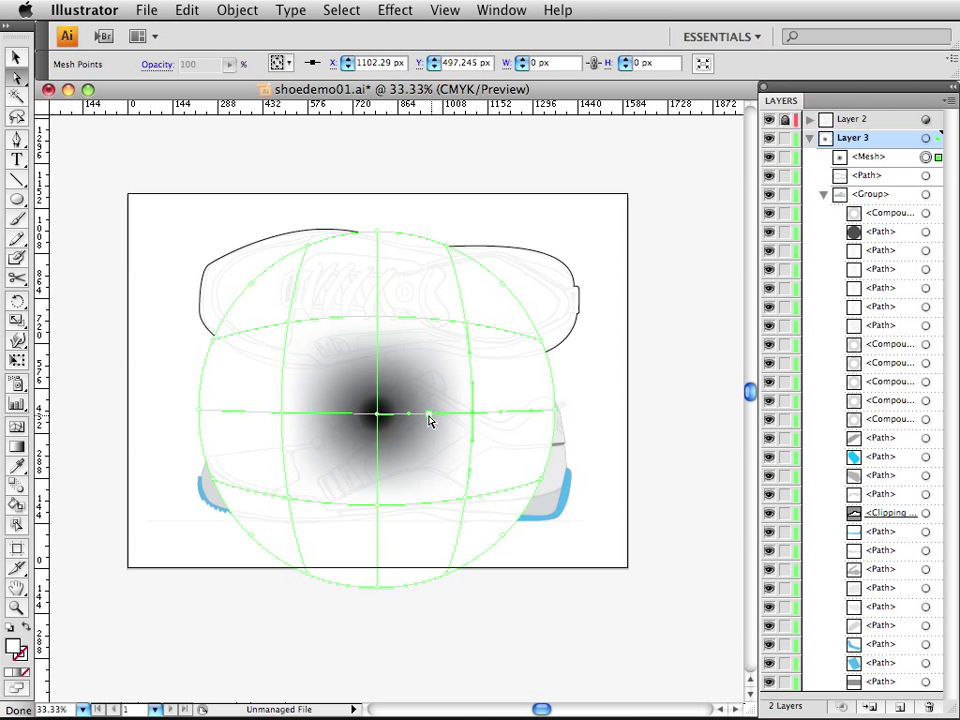
left_click(281, 413)
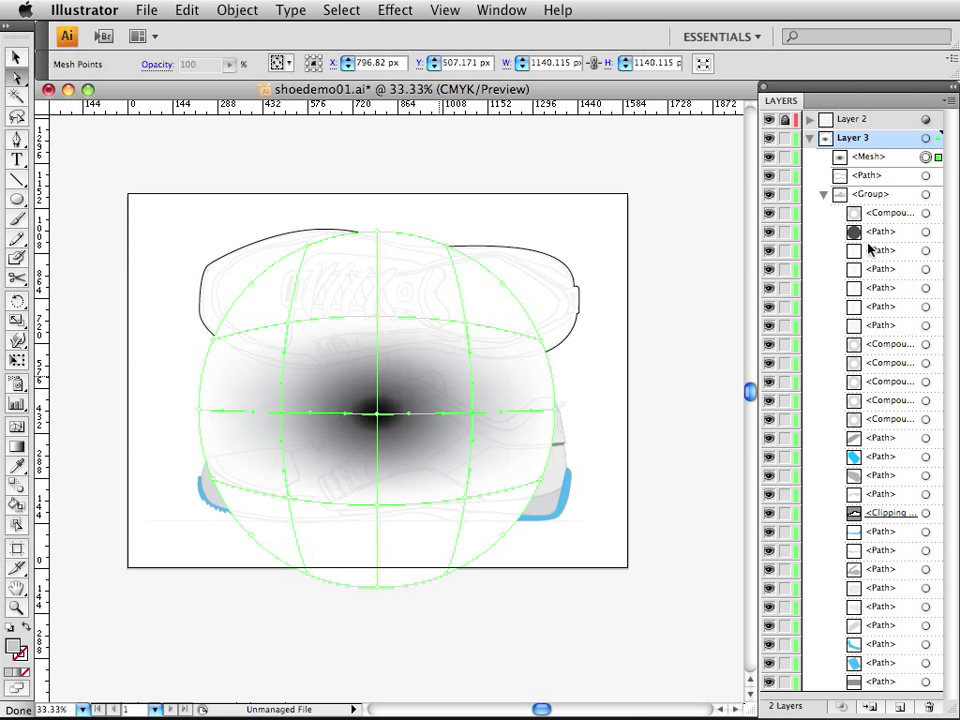
key("v")
left_click(544, 671)
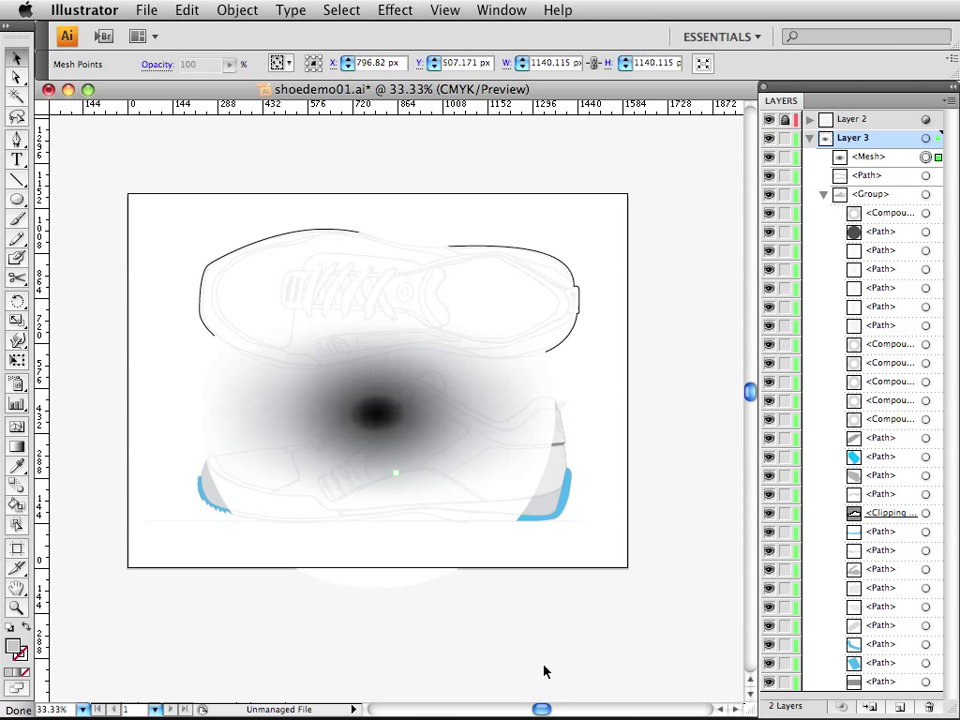
- Flatten the mesh into a thin ground shadow about 1238 px wide and 40 px high under the shoe's front sole
left_click(376, 371)
left_click_drag(376, 232, 434, 534)
left_click(416, 518, "super")
left_click_drag(449, 484, 485, 519)
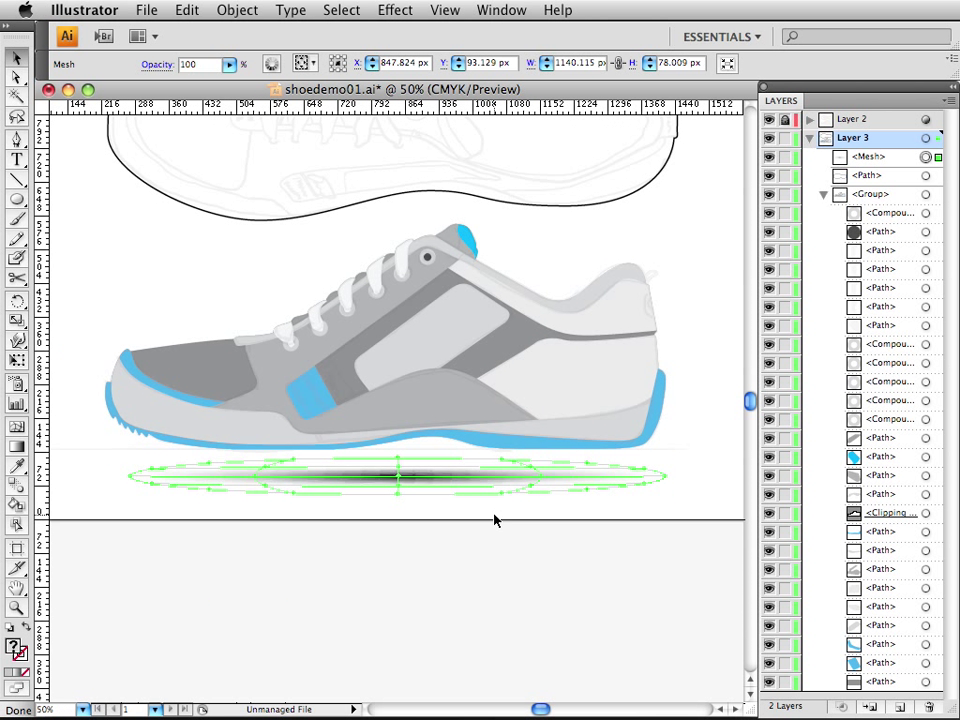
left_click_drag(664, 476, 688, 476)
left_click_drag(397, 493, 328, 454)
- Send the mesh shadow behind the shoe and place a horizontally aligned copy of it under the heel
key("super+shift+bracketleft")
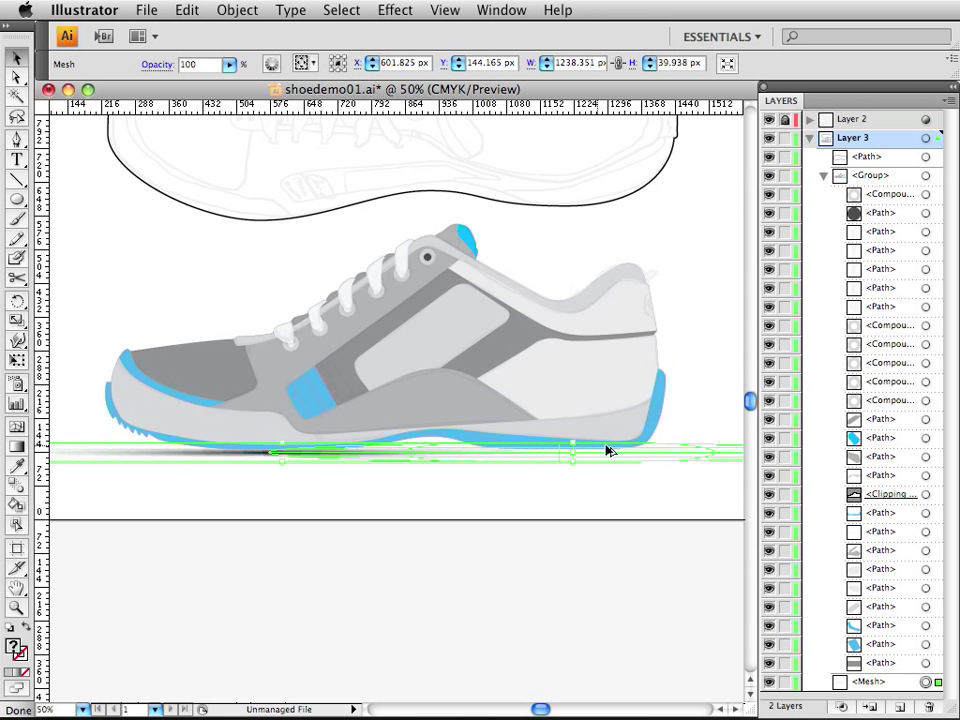
left_click_drag(679, 441, 614, 443)
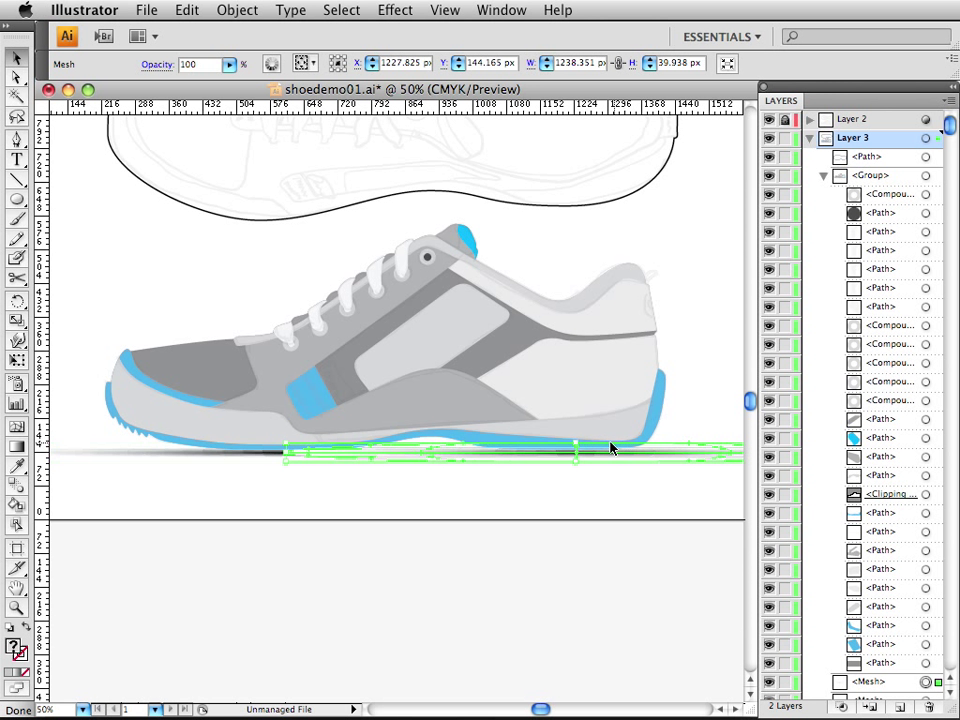
- Set the blending mode of both mesh shadows to Multiply and deselect them
left_click(191, 454, "shift")
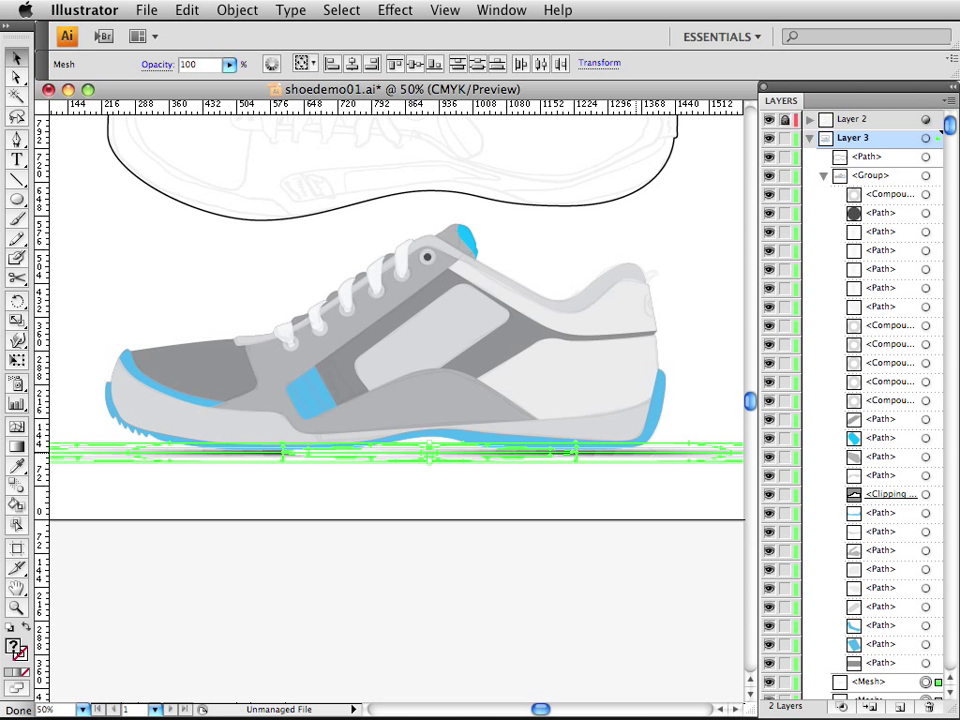
key("shift+super+F10")
left_click_drag(543, 206, 551, 233)
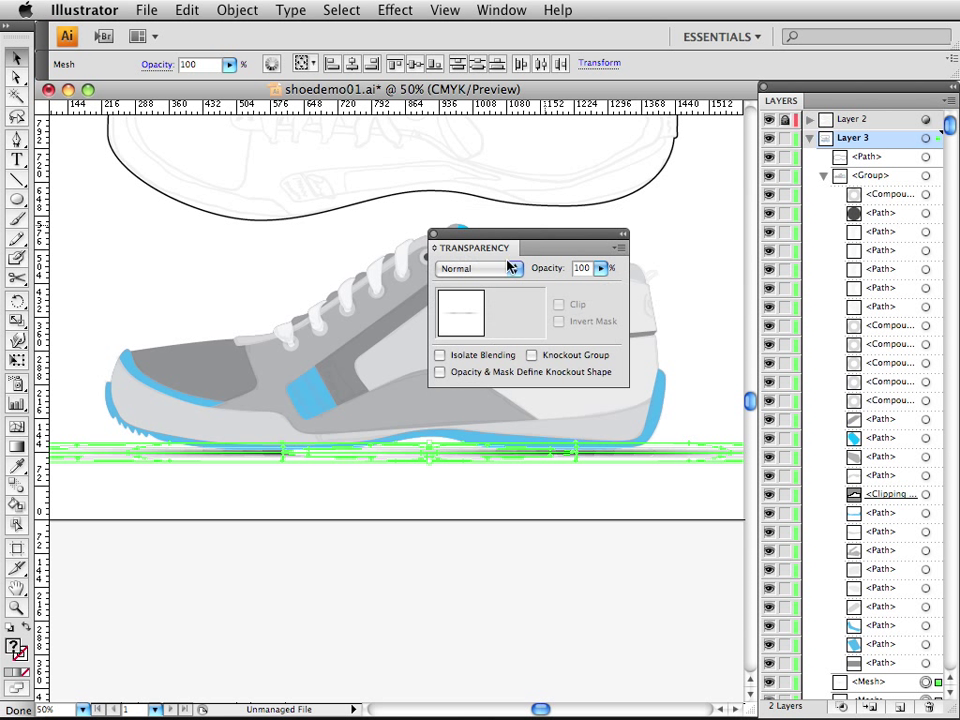
left_click(505, 268)
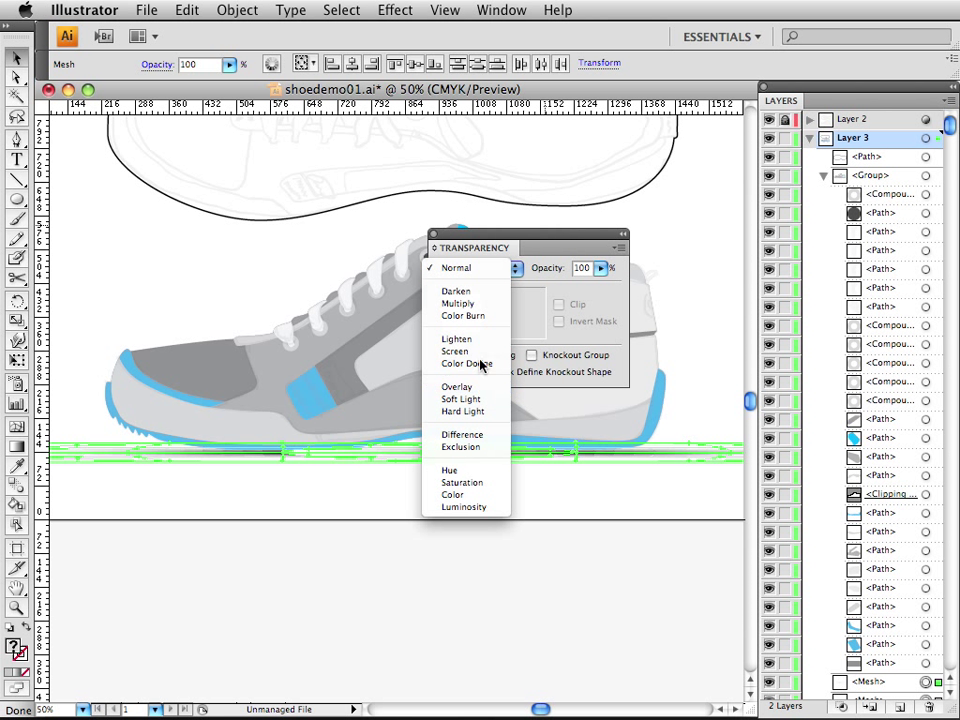
left_click(483, 304)
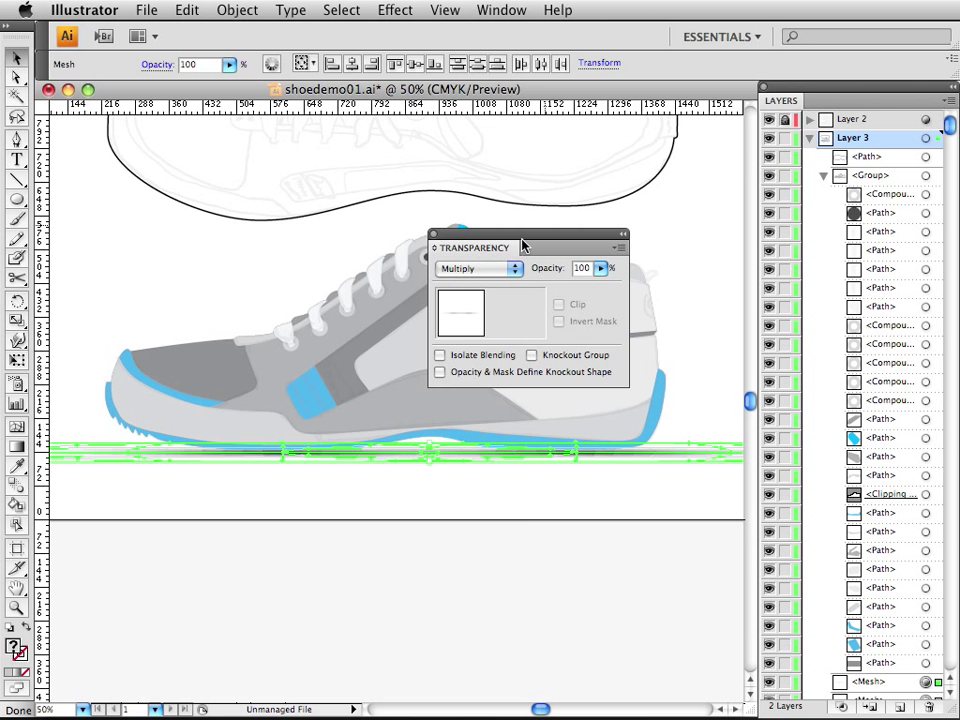
key("shift+super+F10")
left_click(525, 549)
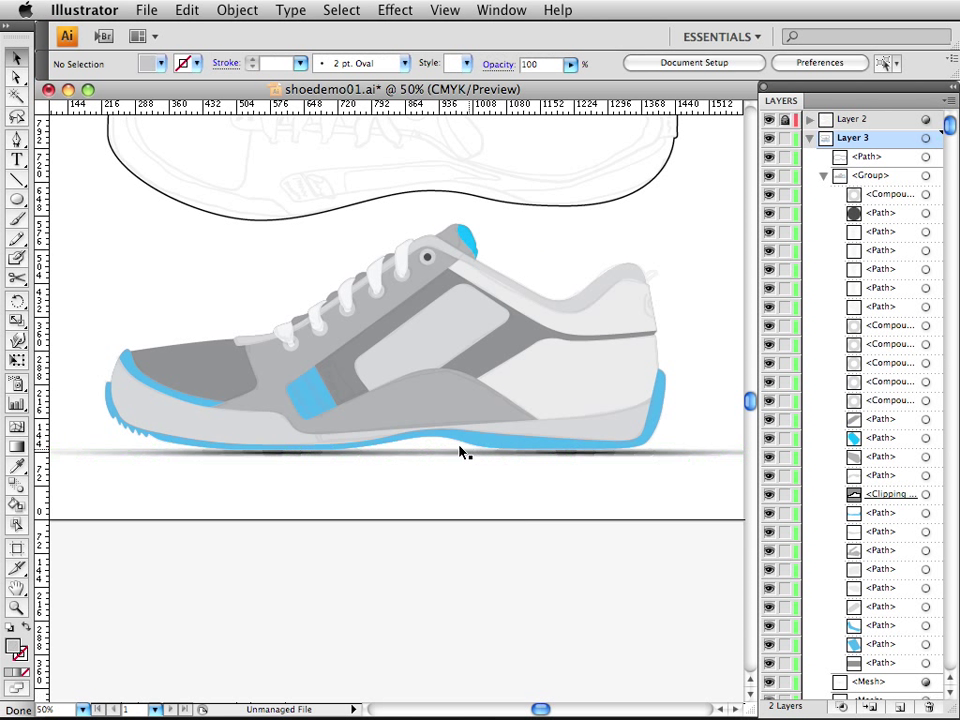
- Nudge both mesh shadows upward in small increments to sit against the shoe's sole, and deselect them
left_click(424, 450, "super")
left_click_drag(453, 493, 496, 540)
left_click(493, 471)
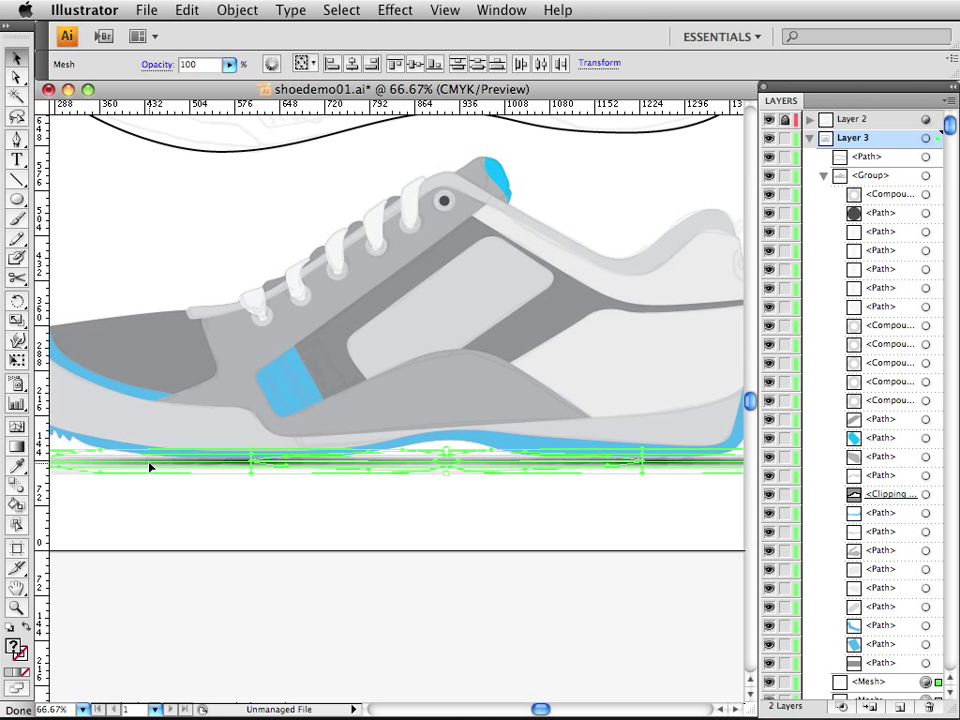
key("Up")
key("Up")
key("Up")
key("Up")
key("Up")
key("Up")
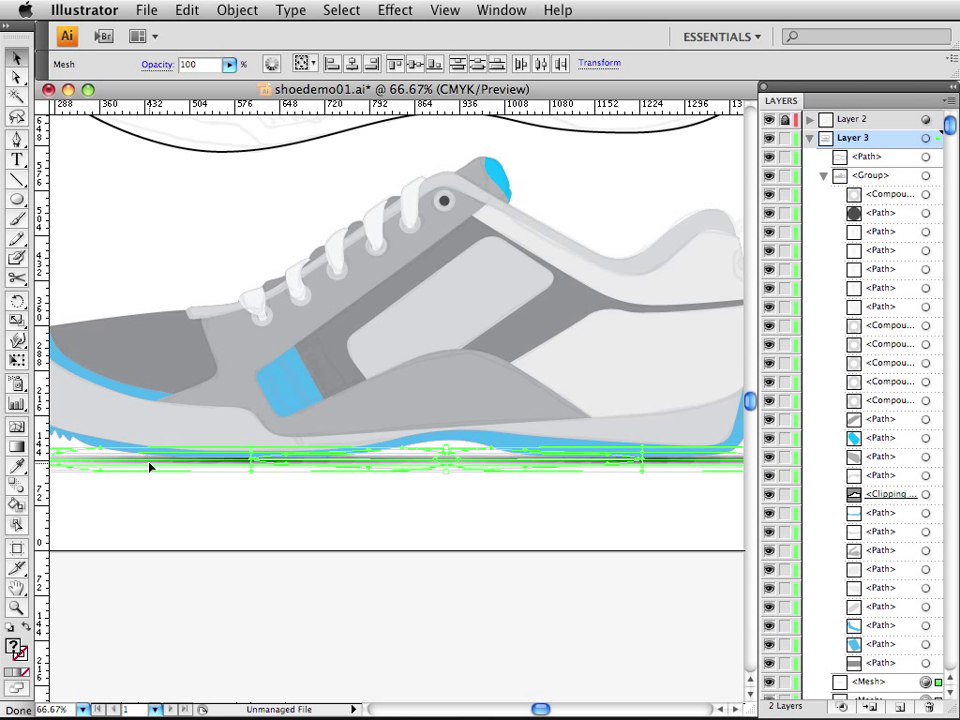
key("Up")
left_click(385, 503)
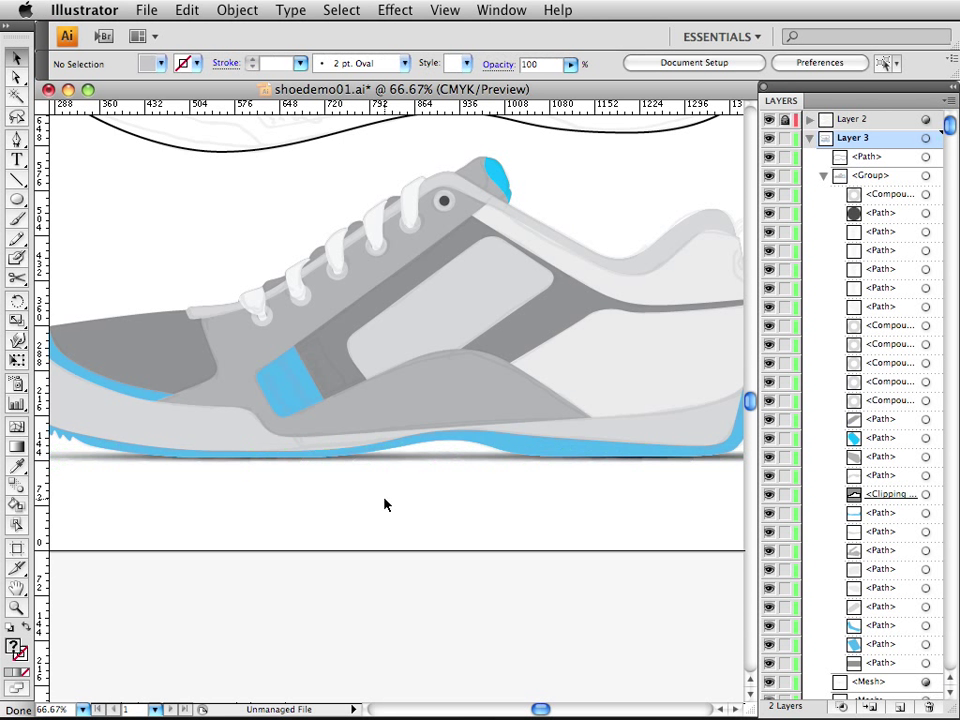
- Hide Layer 2, which holds the sketch linework, leaving the coloured side view and the upper outline on show
left_click_drag(388, 490, 395, 531)
left_click(410, 515, "alt+super")
left_click(410, 514, "alt+super")
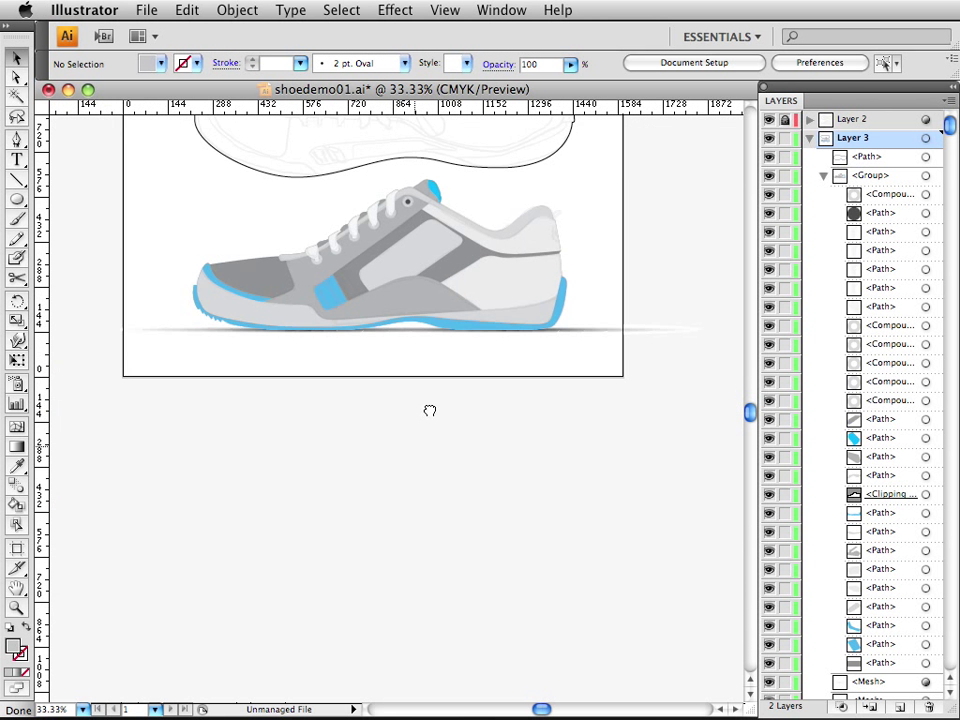
left_click_drag(429, 411, 448, 555)
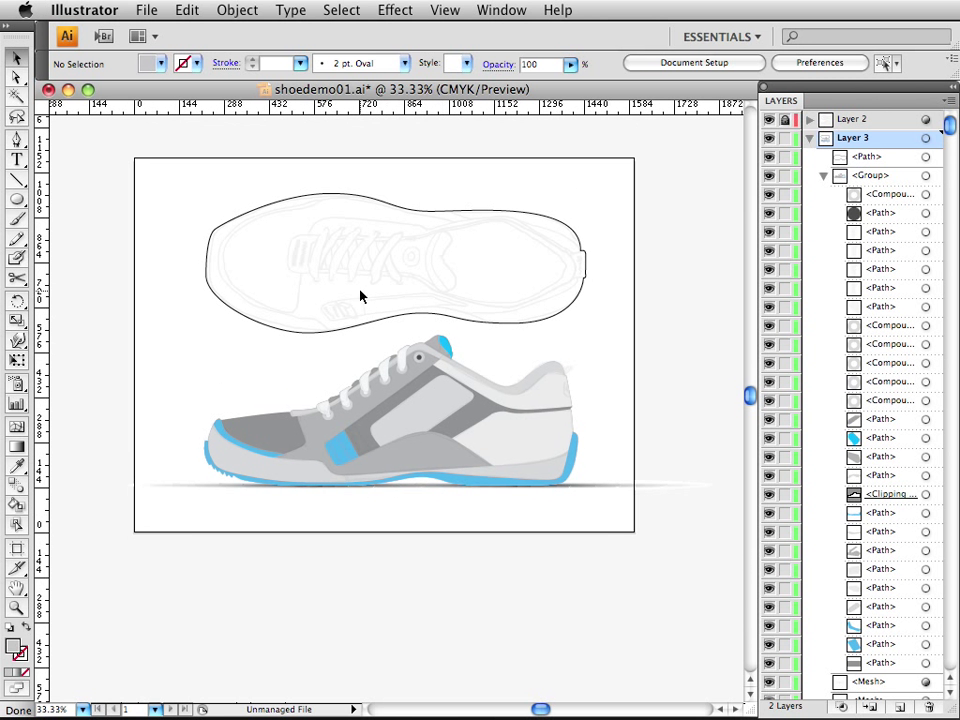
left_click(394, 446)
left_click_drag(422, 431, 434, 440)
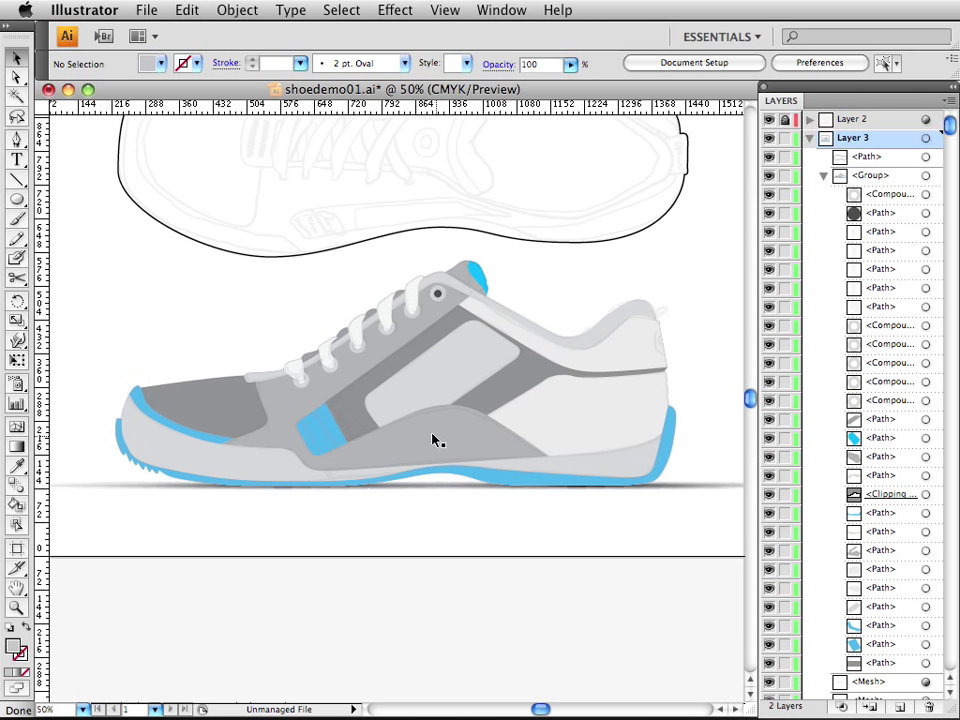
left_click(766, 120)
left_click_drag(579, 399, 564, 444)
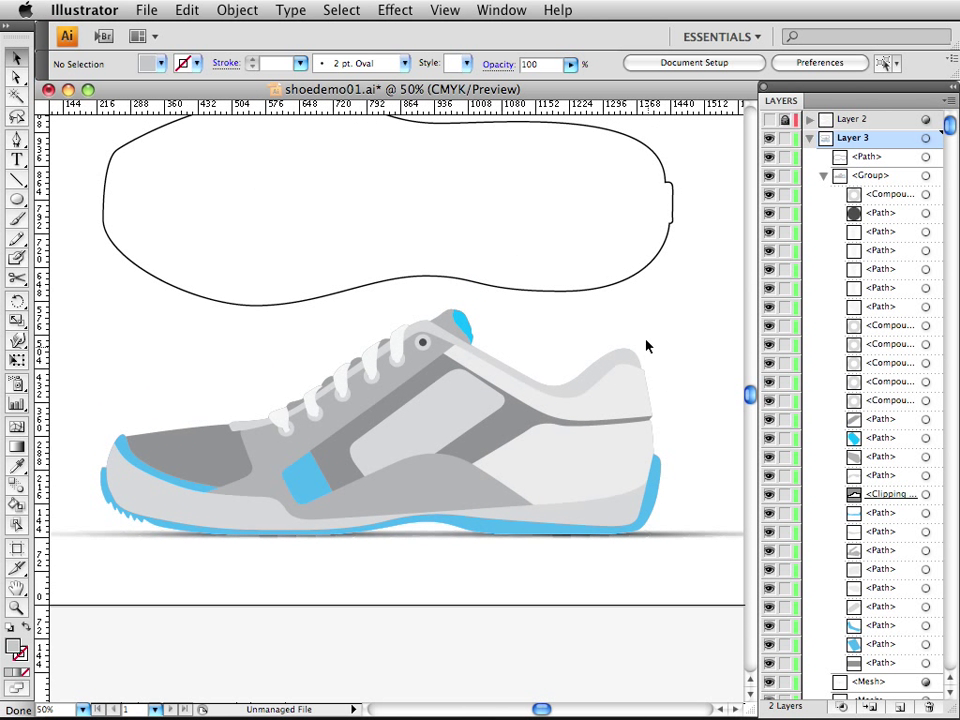
left_click_drag(416, 301, 440, 391)
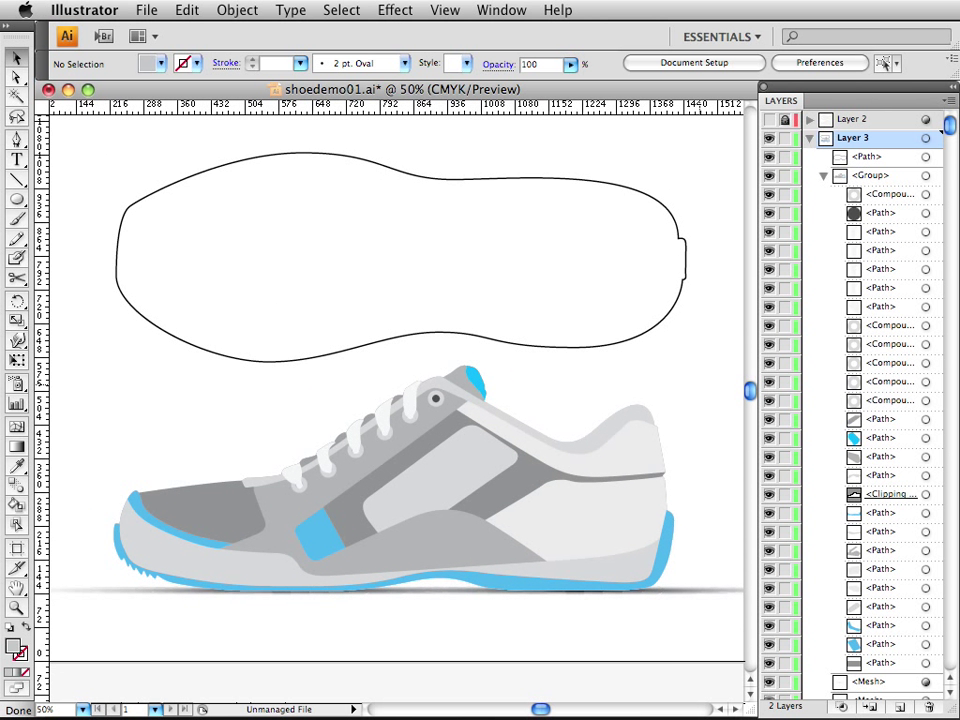